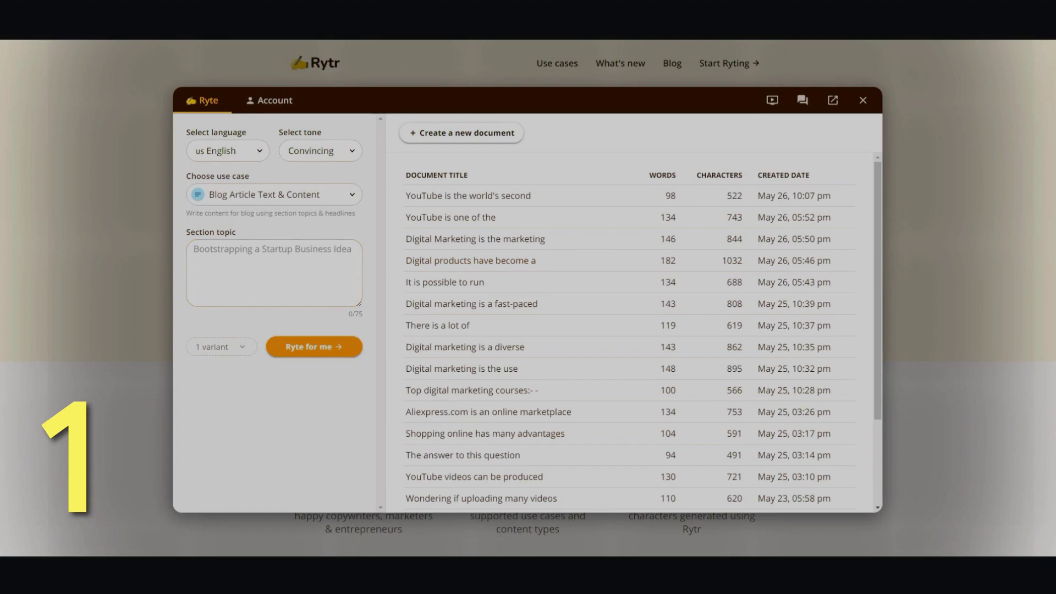
- Search Google for "how to make home remidies" and switch to the results for the corrected spelling "how to make home remedies"
click(323, 267)
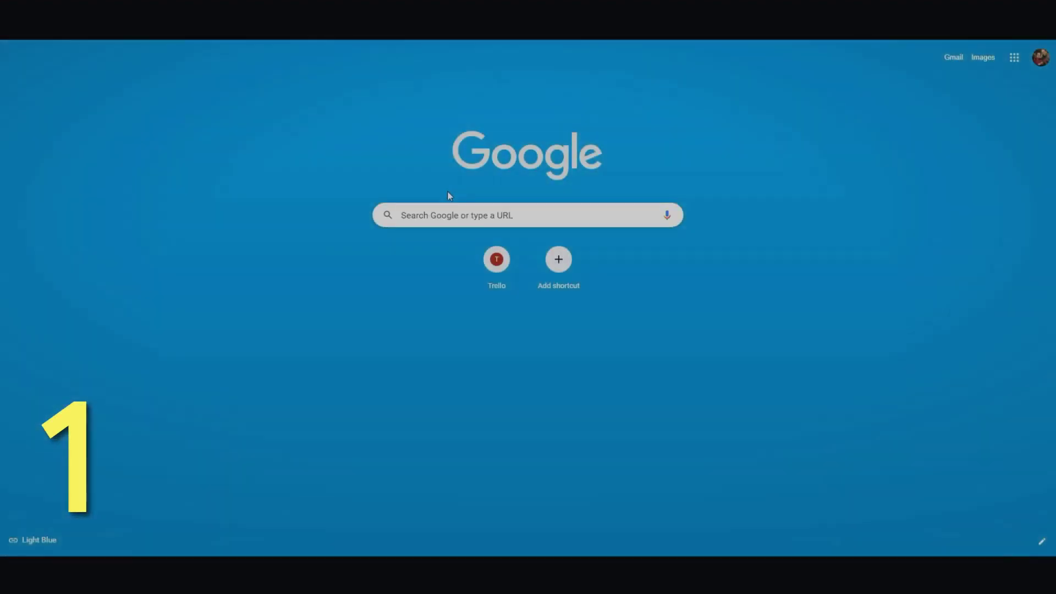
click(457, 216)
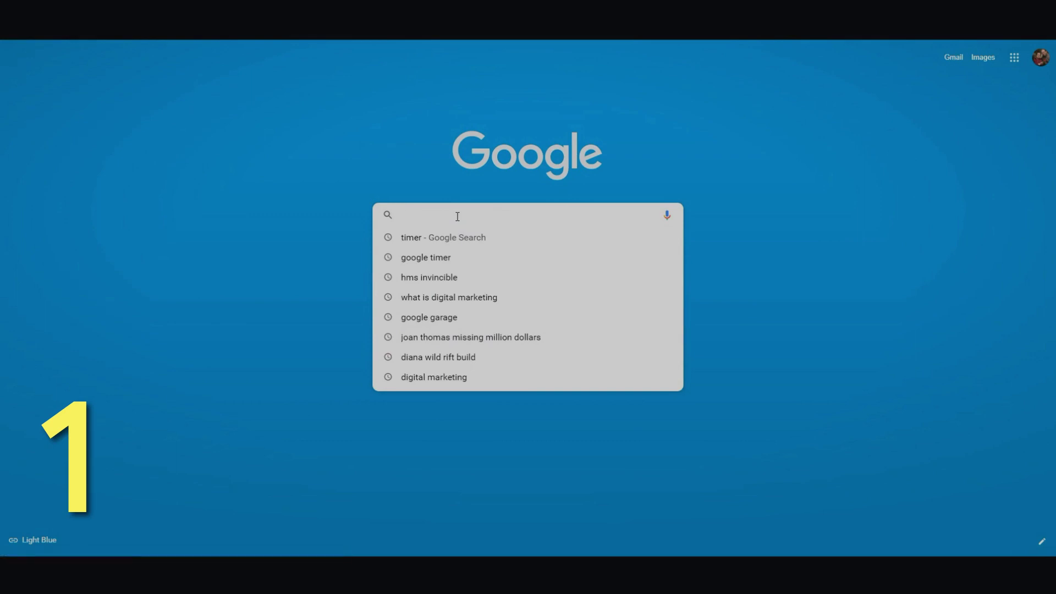
text(how to )
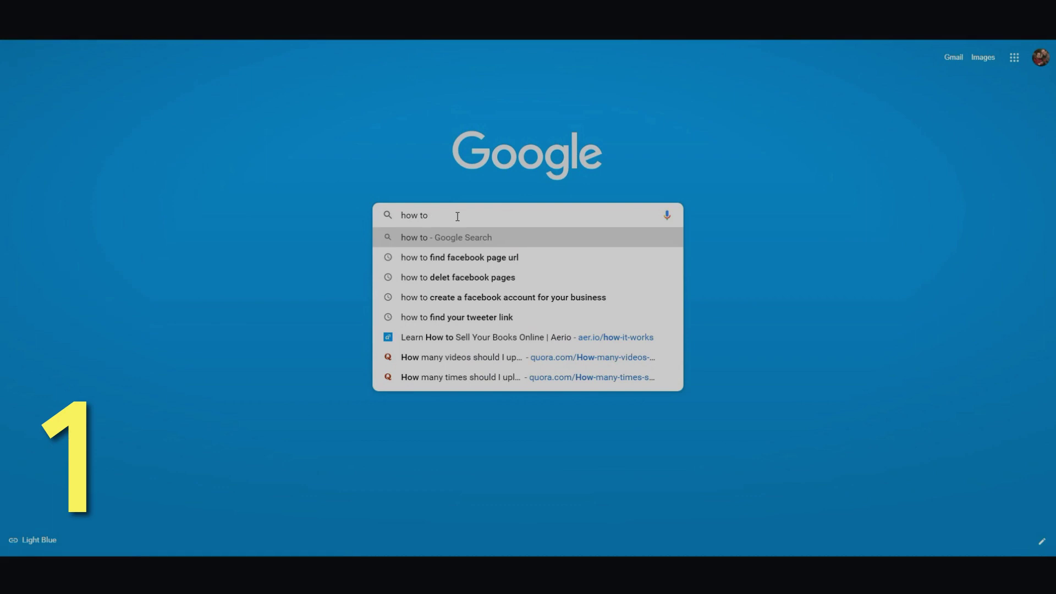
text(make )
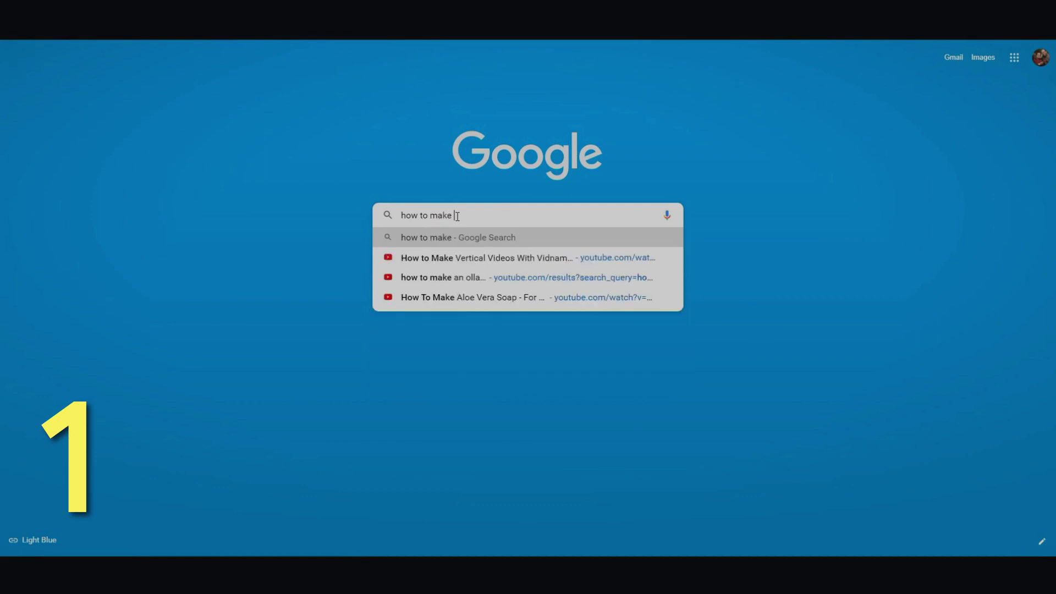
text(home remi)
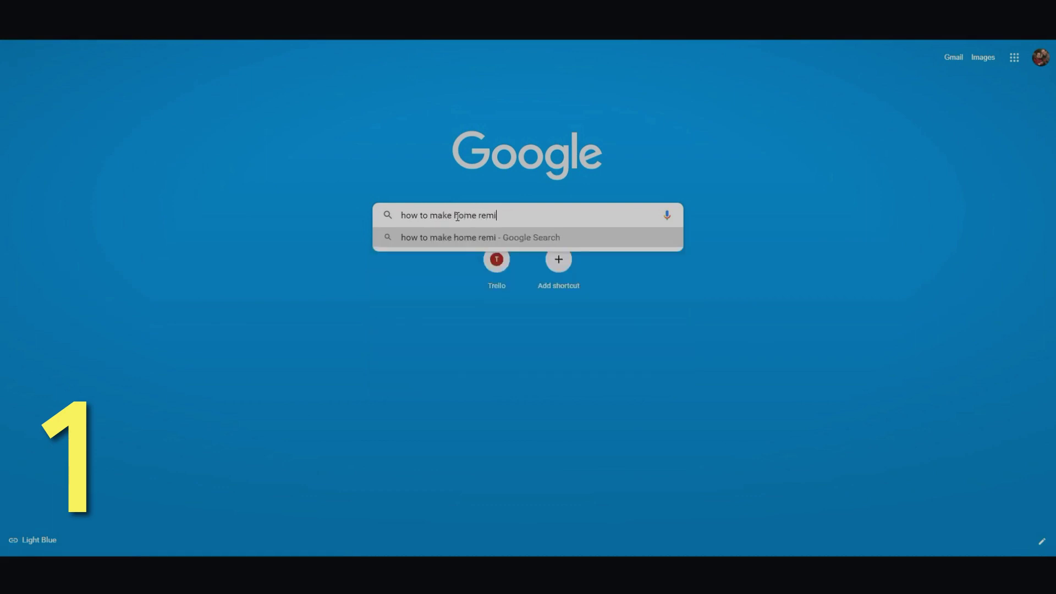
text(dies)
key(Return)
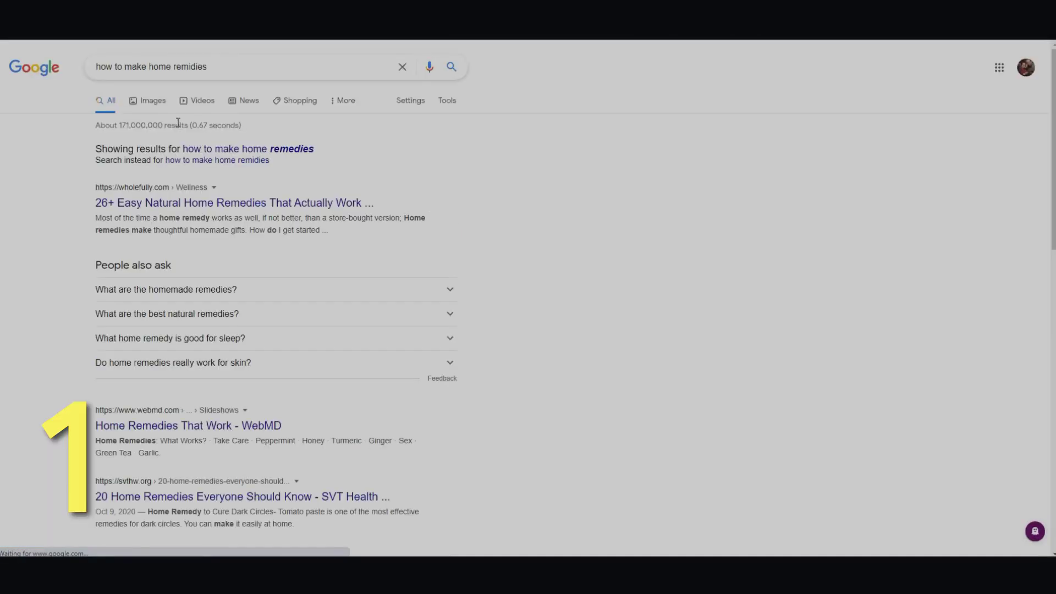
click(292, 149)
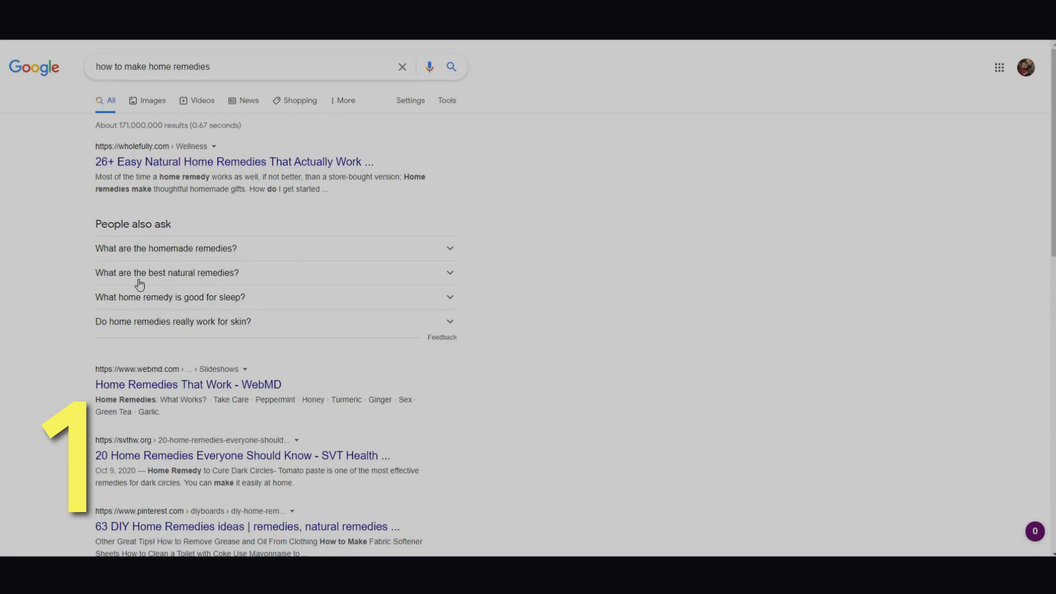
- Examine the answers to the related questions "What are the homemade remedies?" and "What are the best natural remedies?", collapsing each one
click(450, 249)
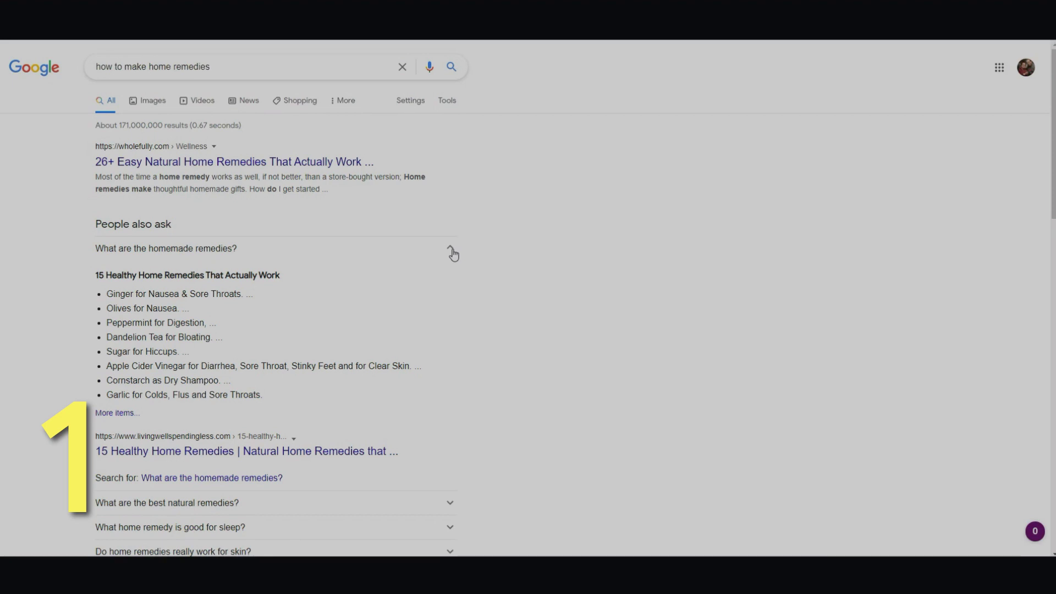
click(451, 251)
click(452, 275)
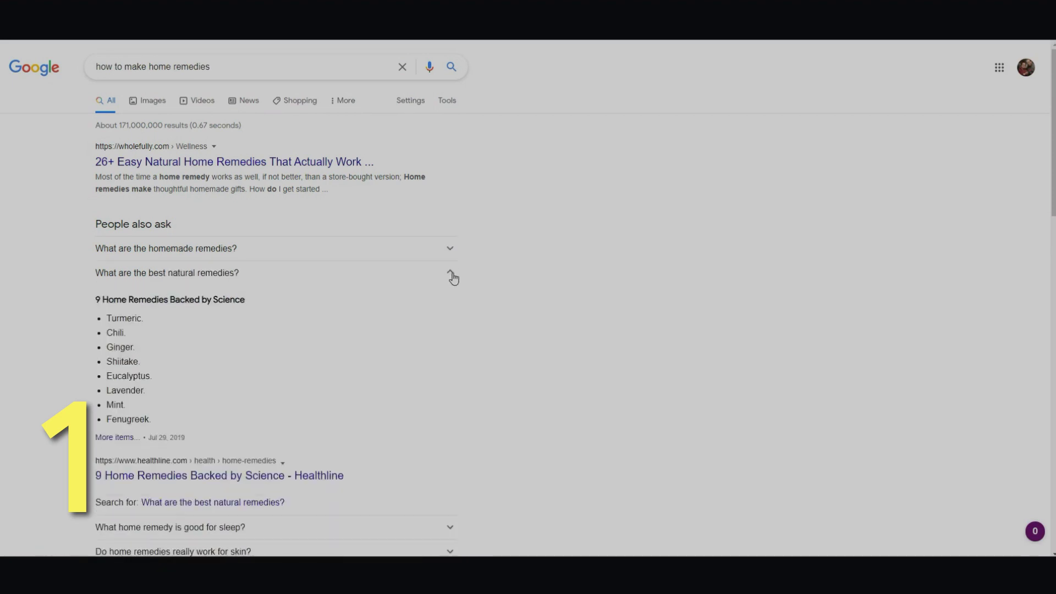
click(451, 275)
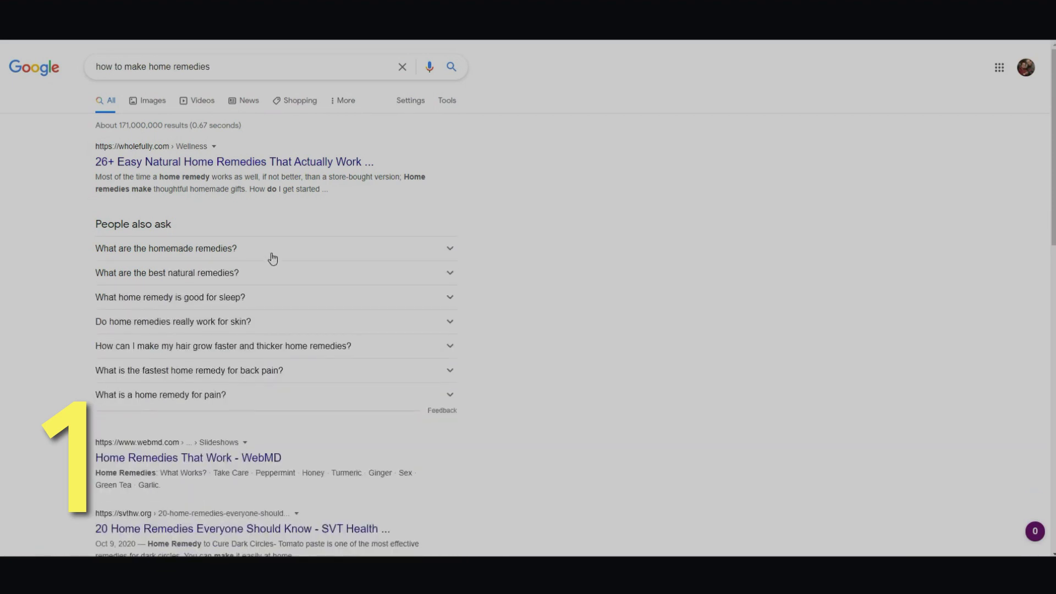
- Copy the question "What are the homemade remedies?" into the section topic in Rytr and generate the blog text
drag(238, 249, 98, 251)
key(ctrl+c)
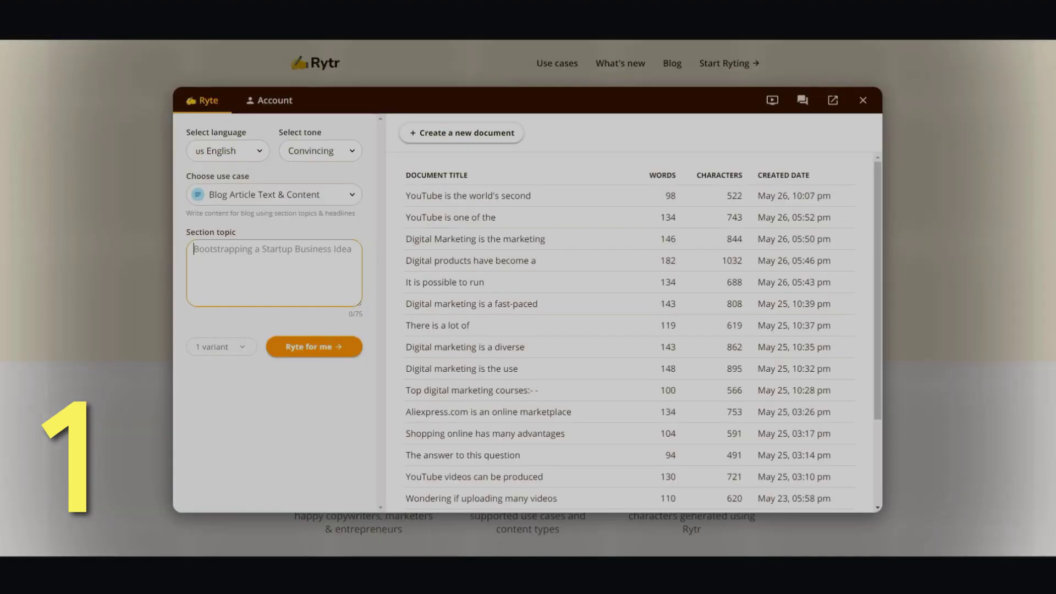
click(260, 262)
key(ctrl+v)
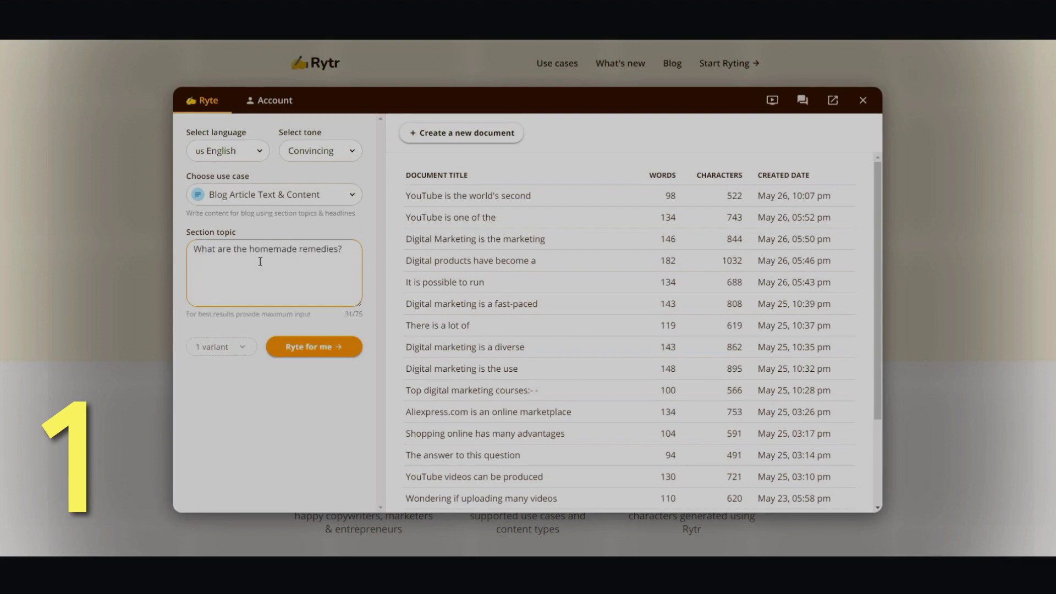
click(317, 352)
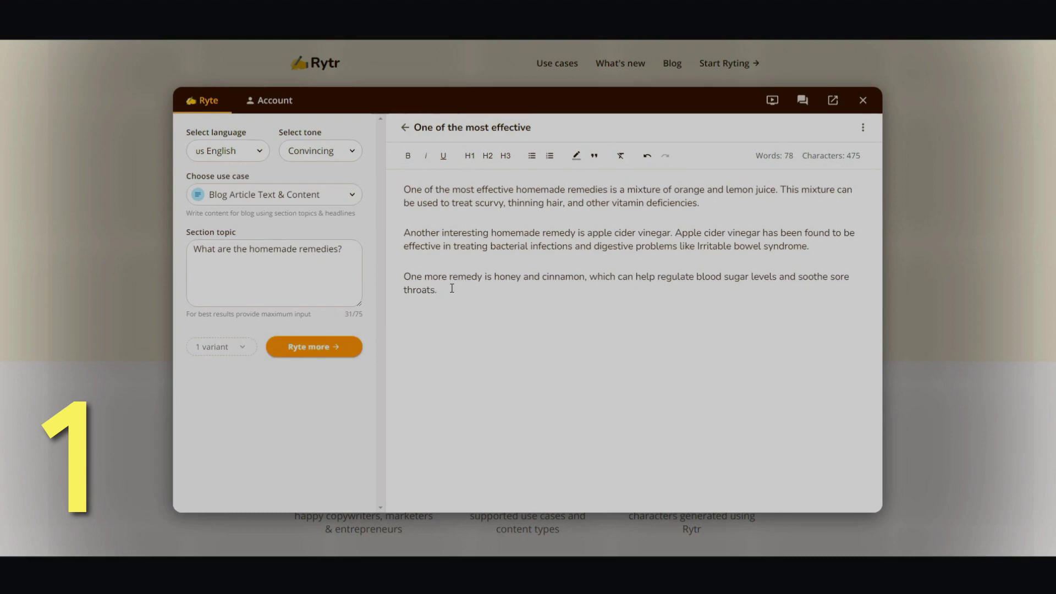
- Extend the text with the Paragraph option, applied to the honey and cinnamon remedy paragraph and again to the last generated paragraph
drag(452, 288, 401, 265)
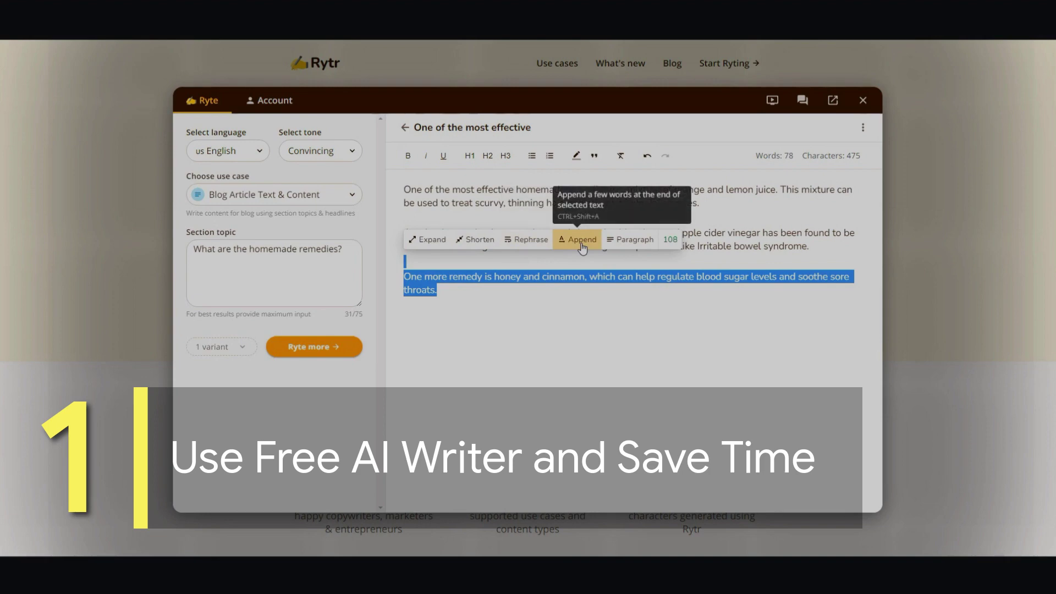
click(626, 247)
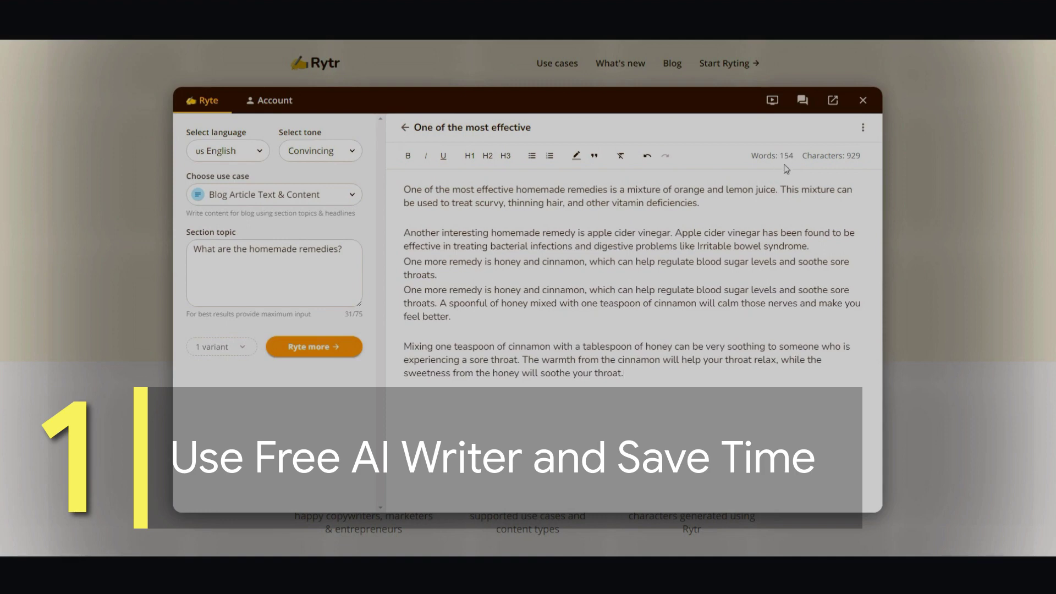
click(576, 373)
drag(627, 373, 404, 353)
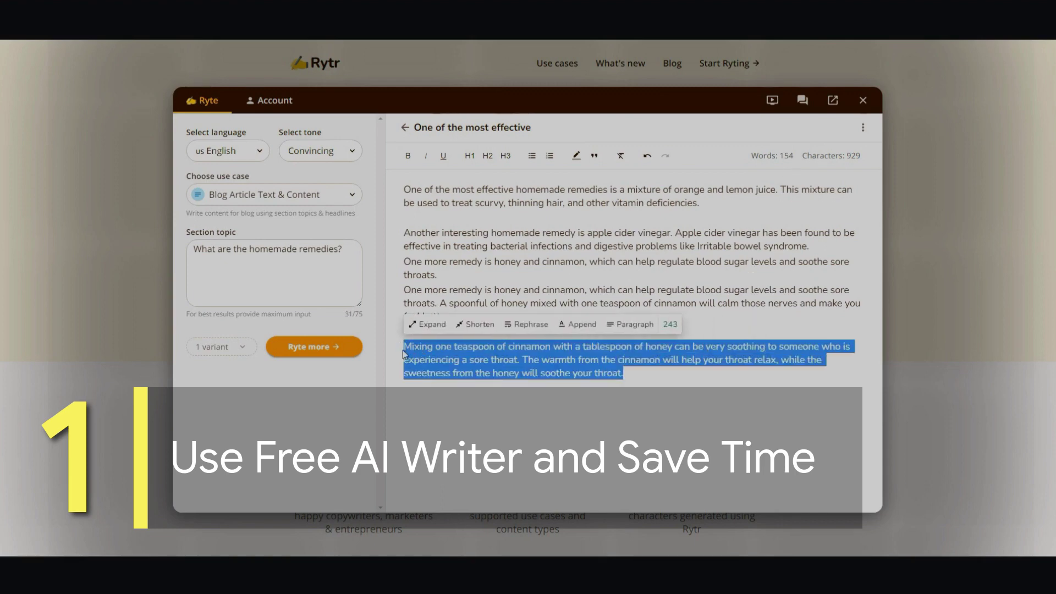
click(628, 328)
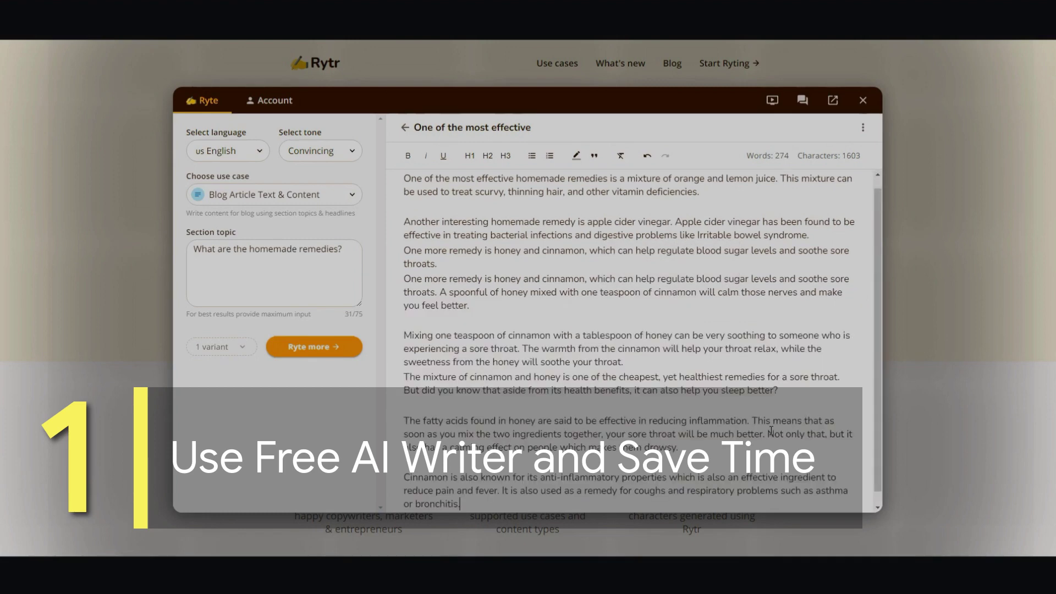
- Examine the whole generated home remedies text from beginning to end
scroll(741, 418, down, 1)
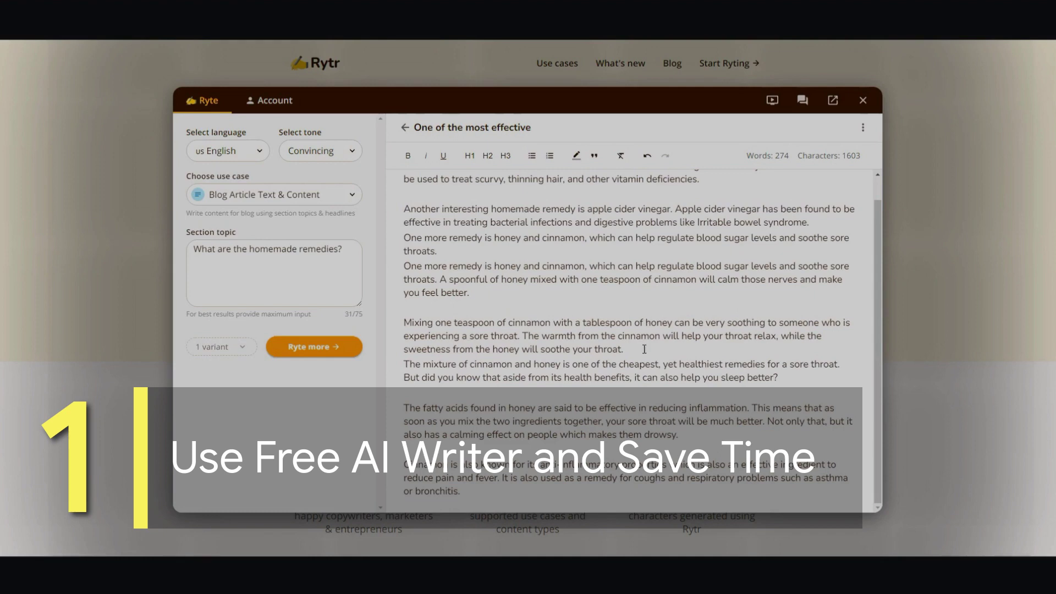
scroll(603, 408, up, 1)
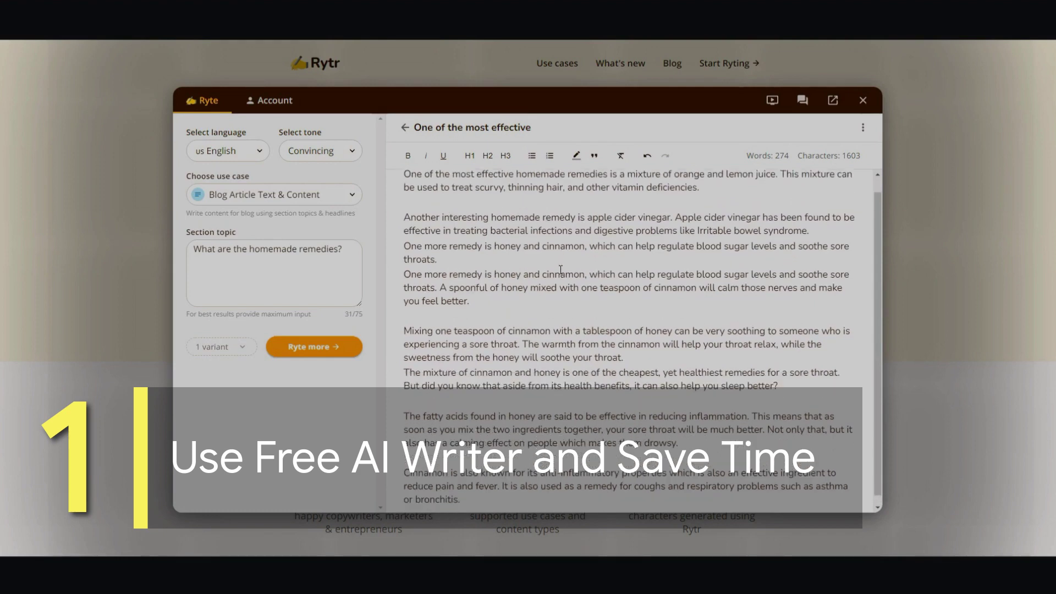
scroll(532, 329, down, 1)
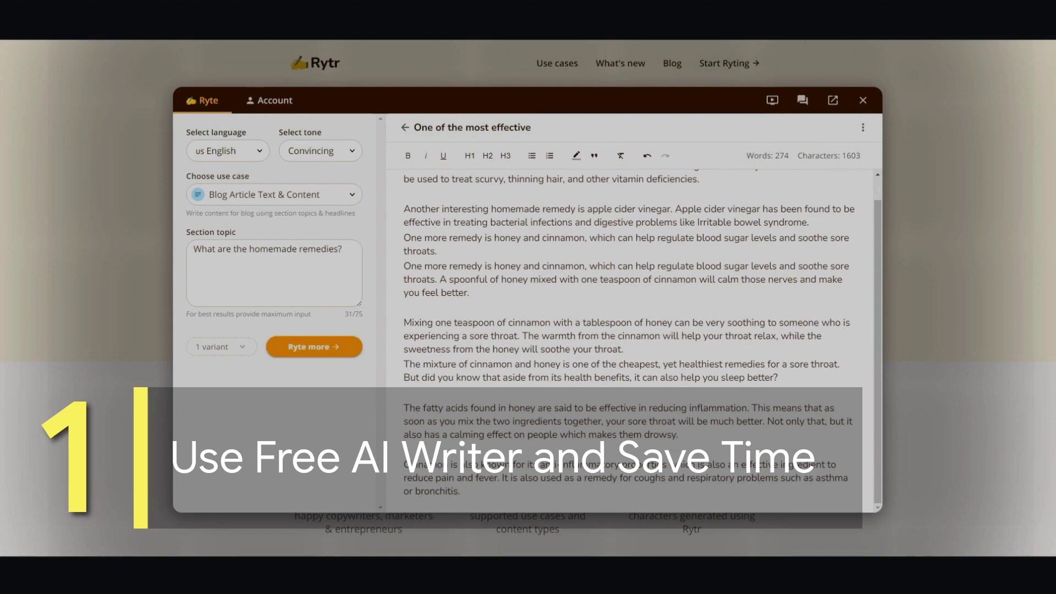
scroll(577, 342, up, 1)
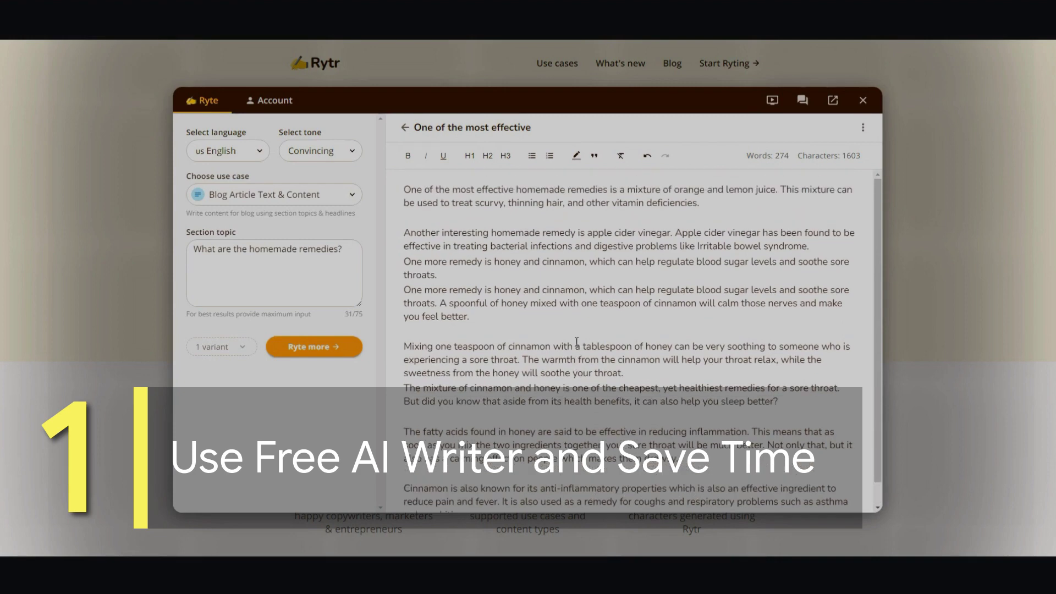
scroll(577, 342, down, 1)
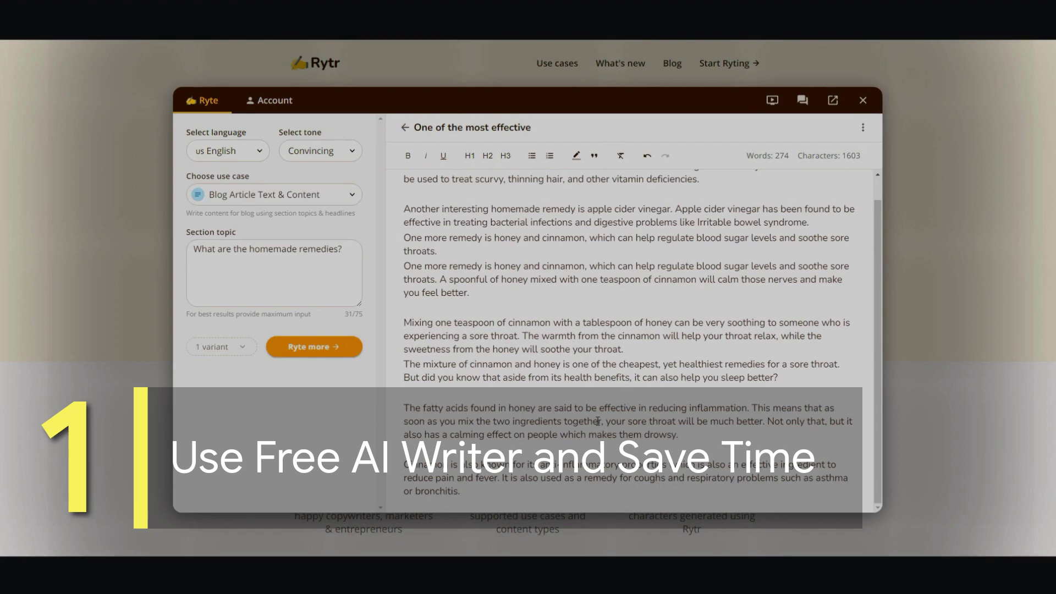
scroll(597, 421, up, 1)
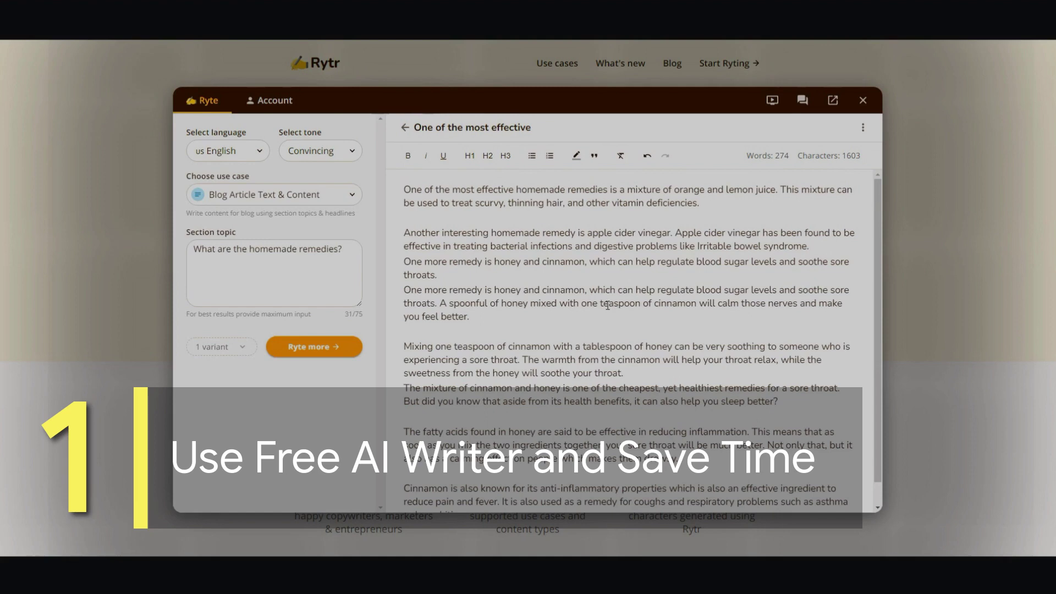
scroll(640, 357, down, 1)
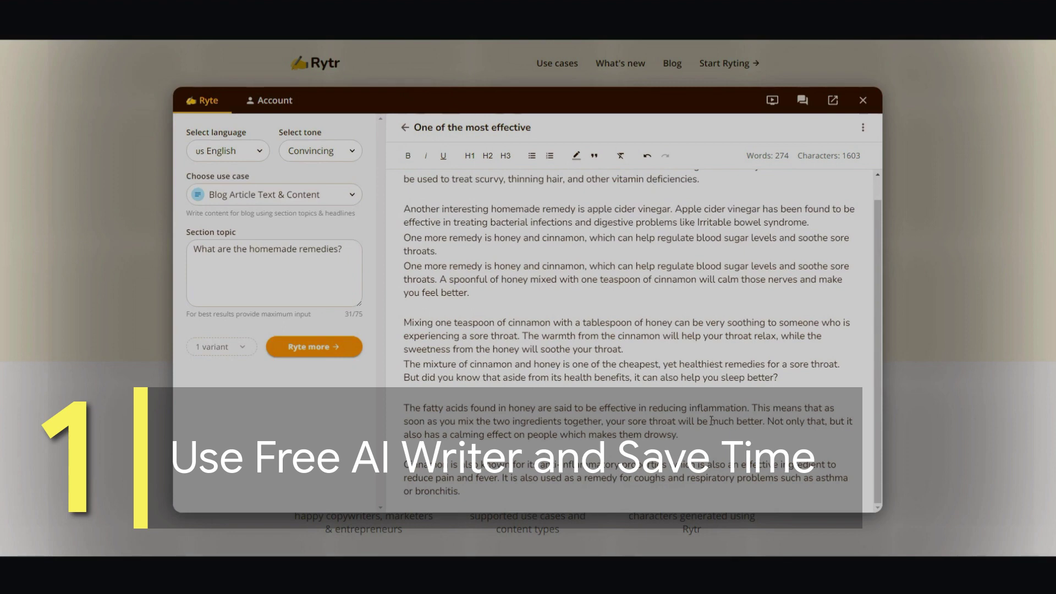
scroll(711, 421, up, 1)
scroll(711, 421, down, 1)
scroll(622, 296, up, 1)
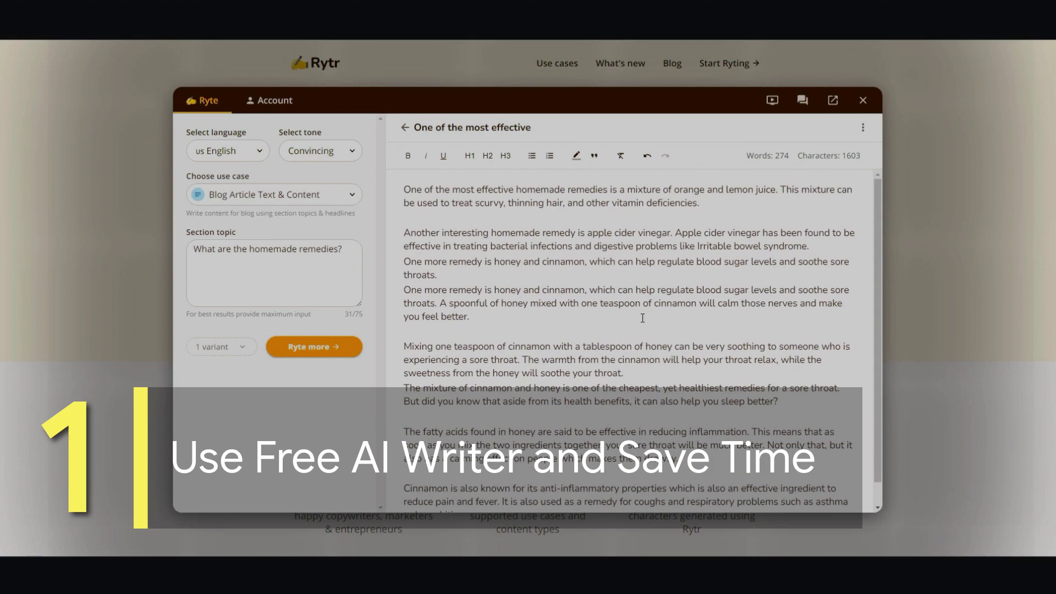
- Rephrase the closing paragraph about cinnamon and append a few words at its end
scroll(448, 487, down, 1)
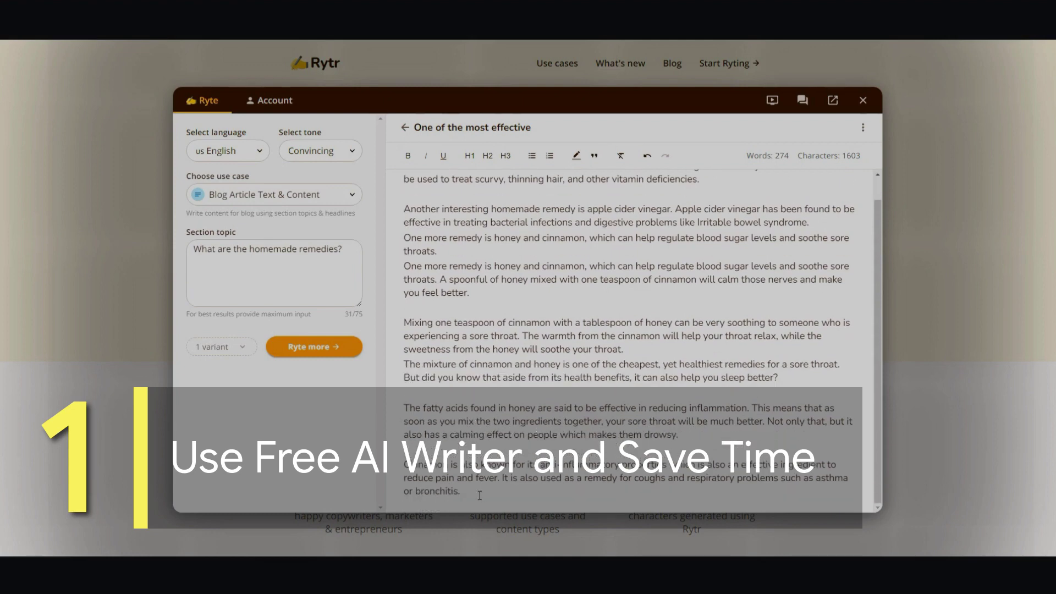
drag(483, 496, 404, 464)
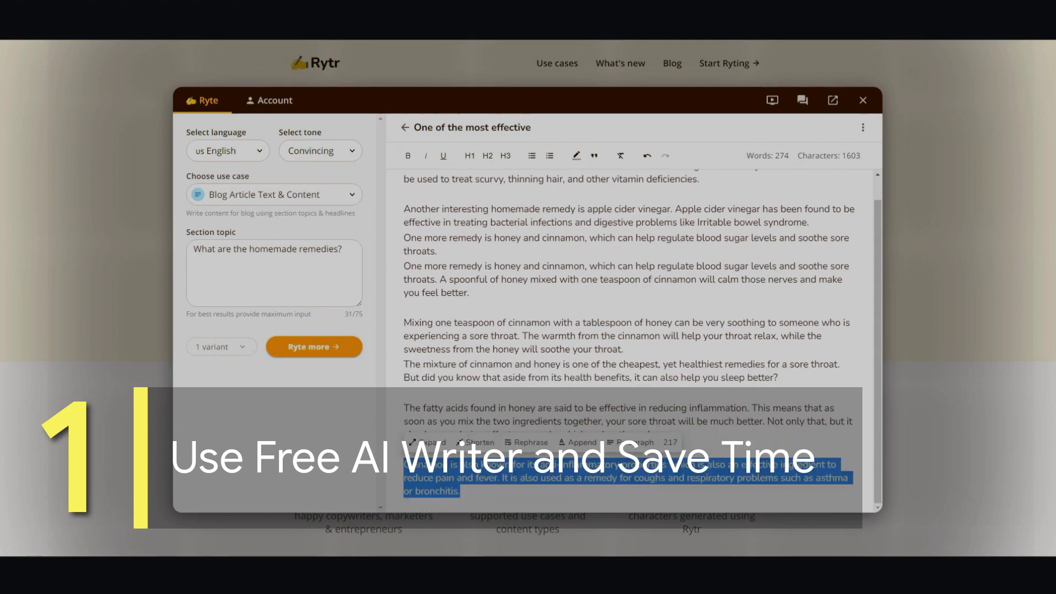
click(432, 444)
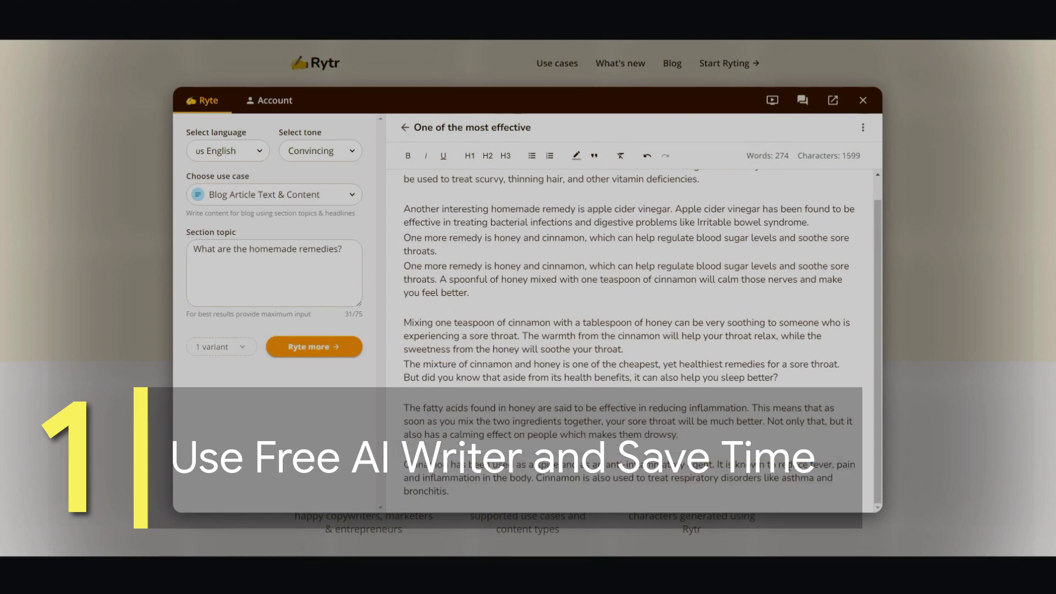
drag(455, 491, 402, 467)
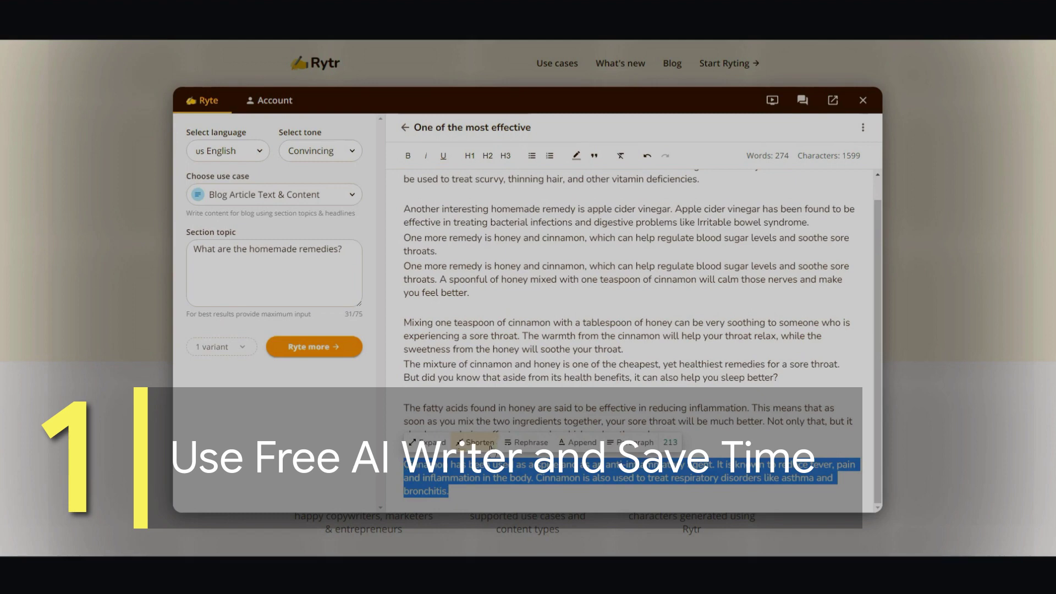
click(576, 443)
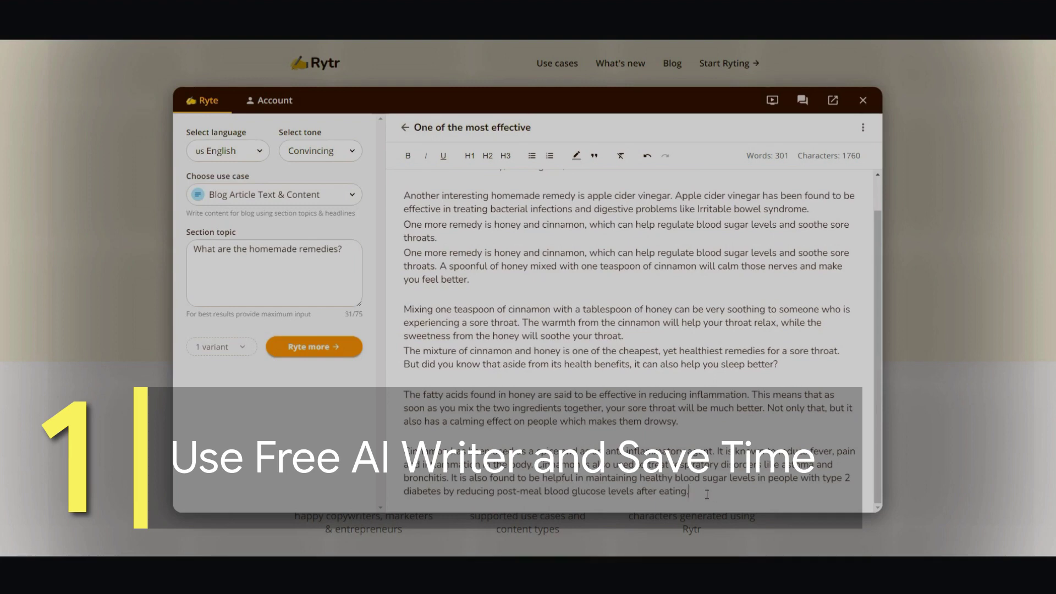
- Generate further paragraphs from the latter part of the closing cinnamon paragraph and look over the extended text
drag(694, 491, 405, 465)
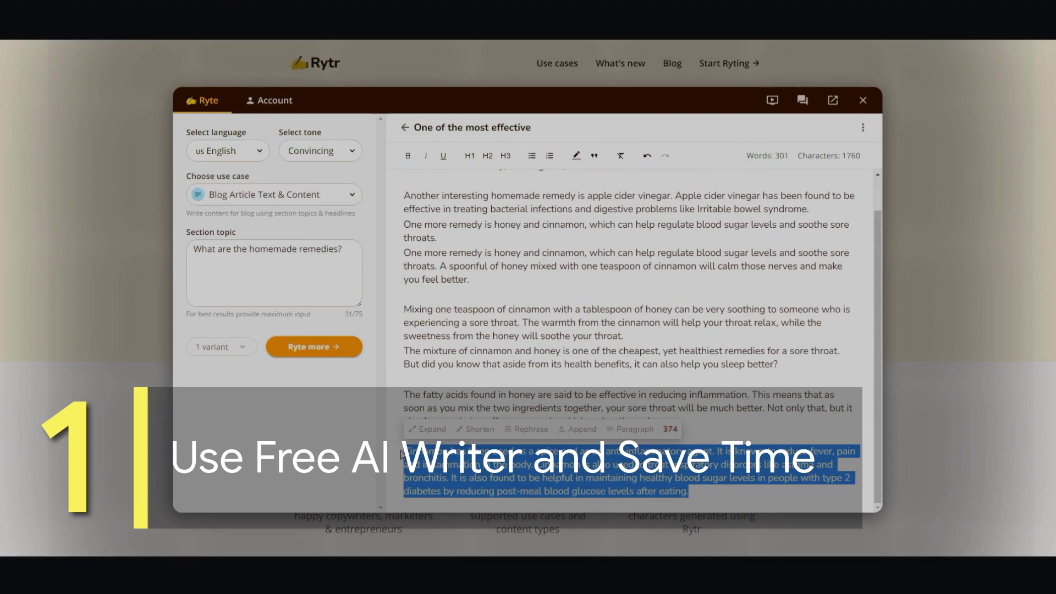
click(688, 473)
drag(696, 490, 538, 464)
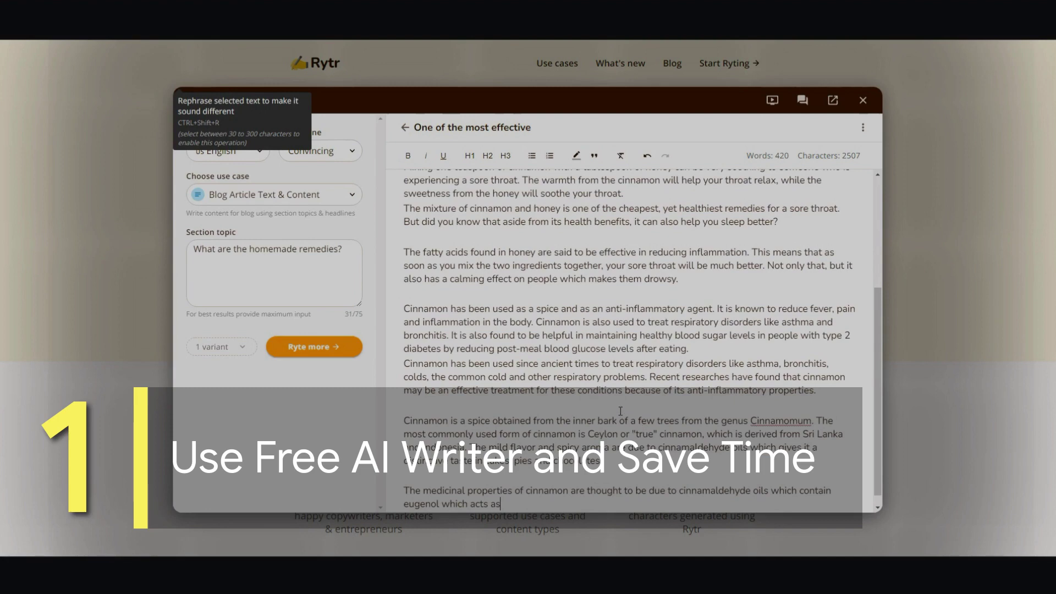
scroll(632, 396, up, 3)
scroll(626, 384, down, 3)
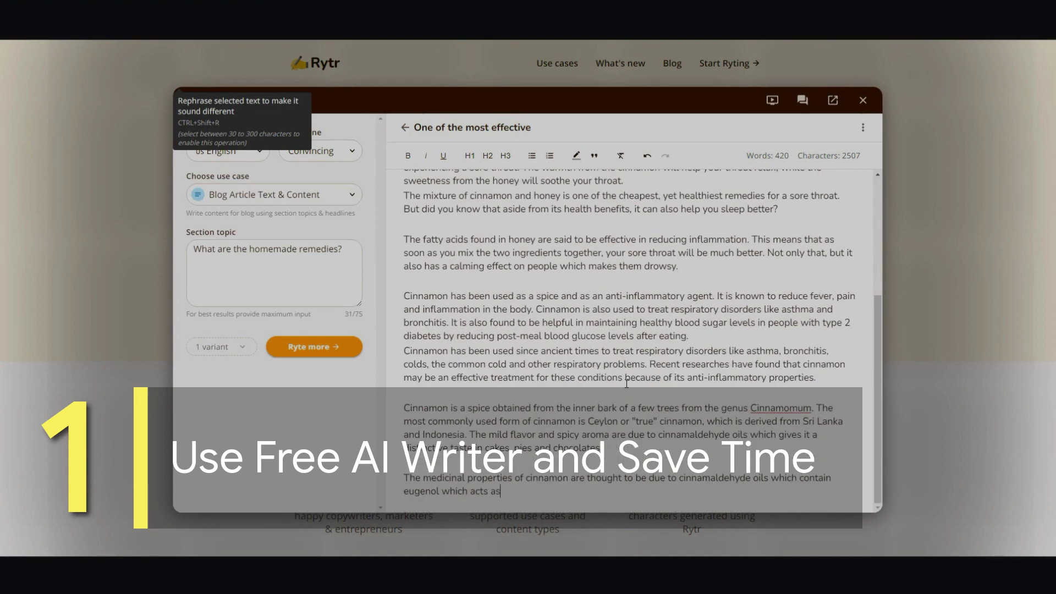
click(500, 491)
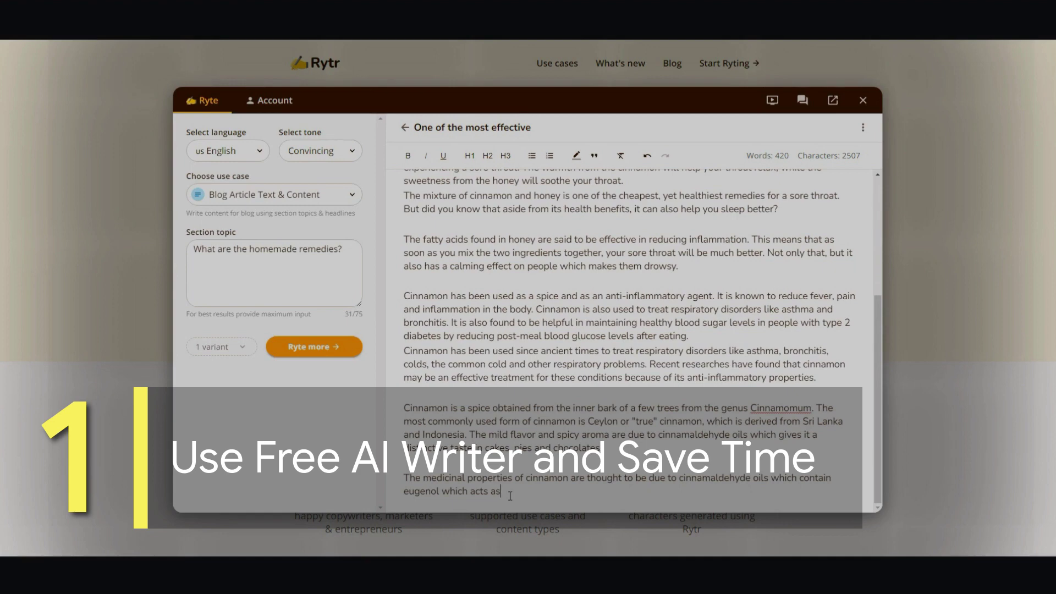
scroll(497, 399, up, 4)
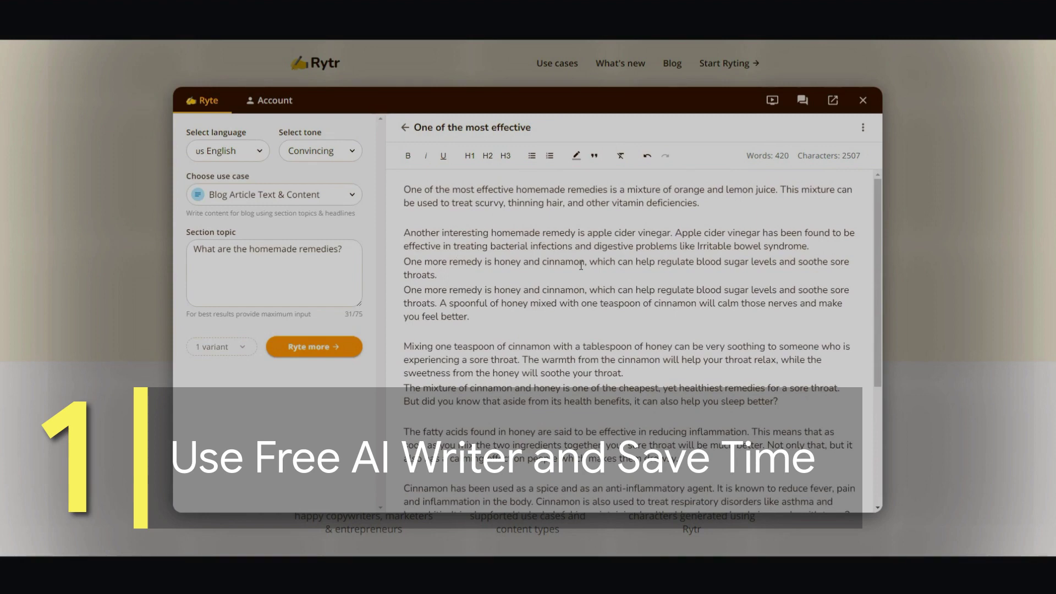
scroll(581, 265, down, 4)
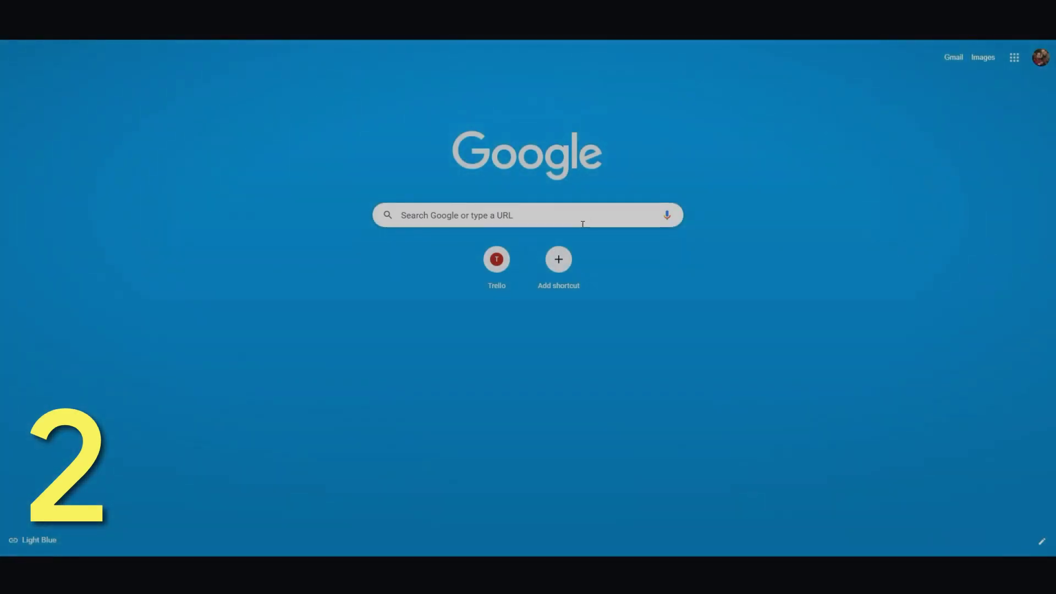
- Search Google for "grammarly" and open the official Grammarly website
click(579, 215)
text(gram)
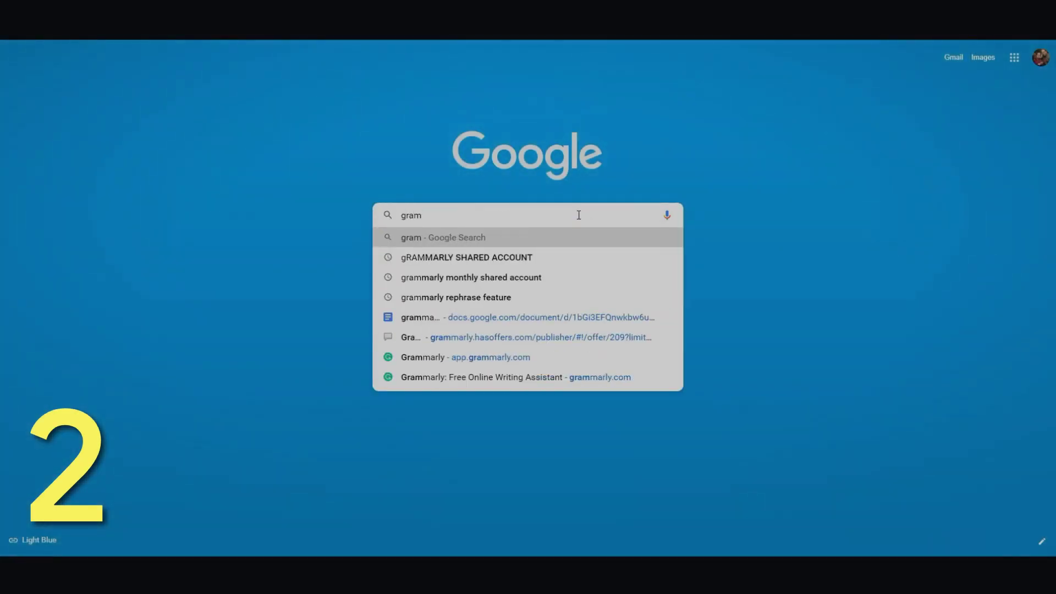
text(marly)
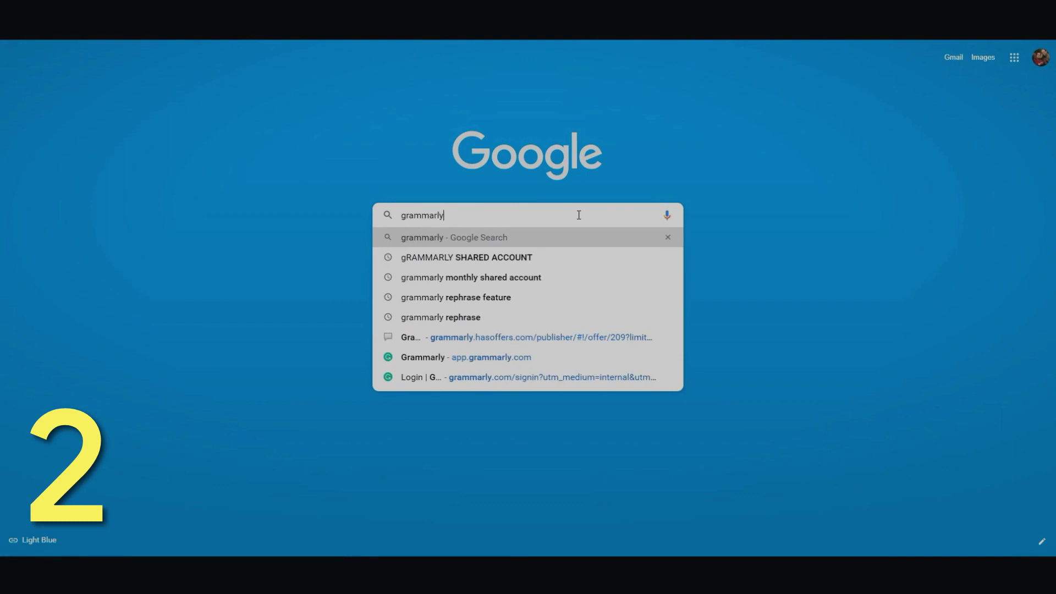
key(Return)
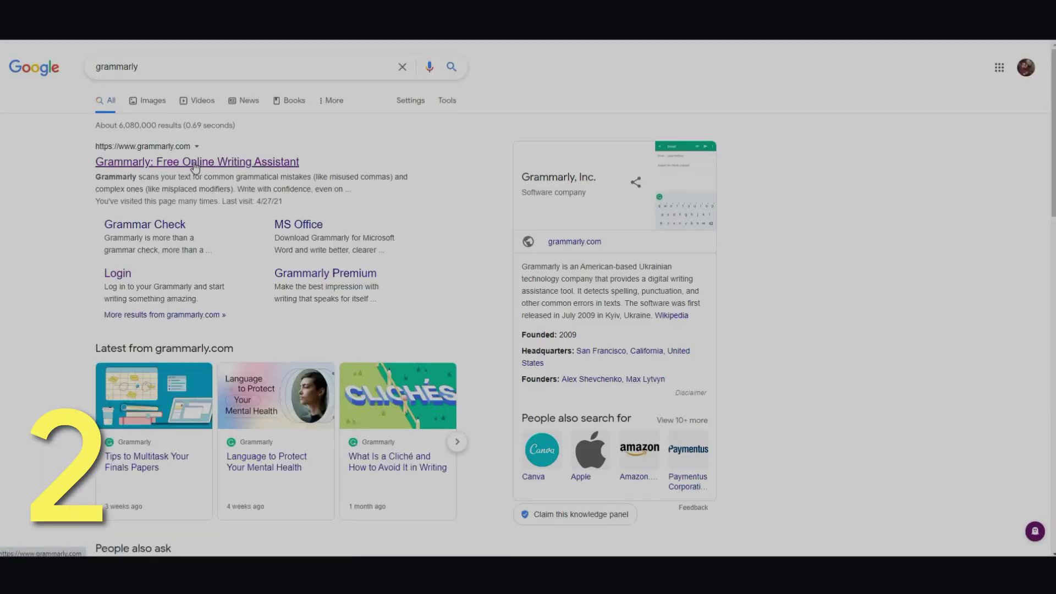
click(195, 162)
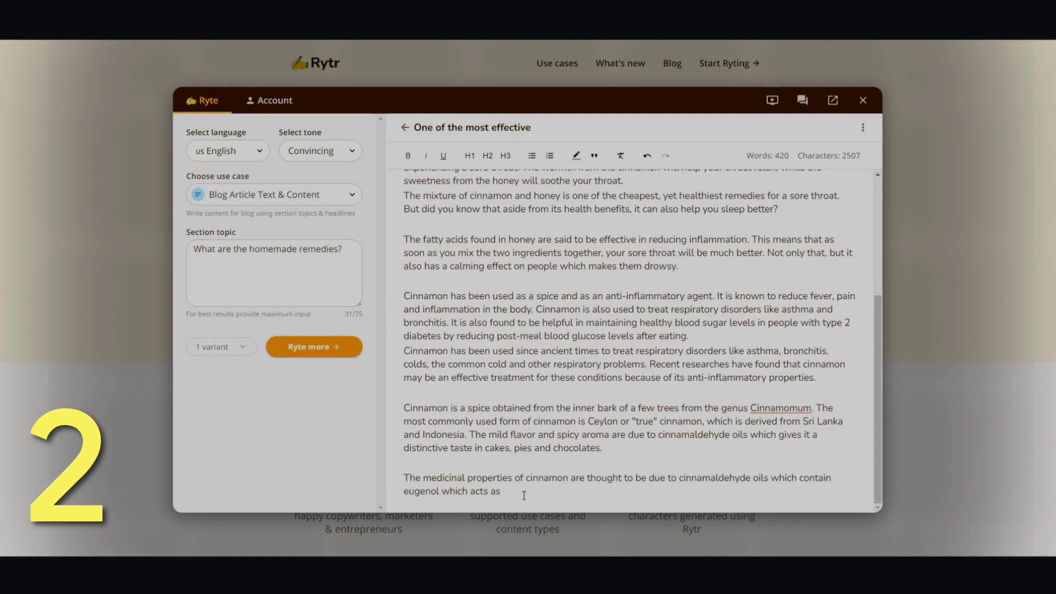
- Copy the entire generated article from Rytr and paste it into a new Grammarly document
drag(542, 491, 404, 193)
key(ctrl+c)
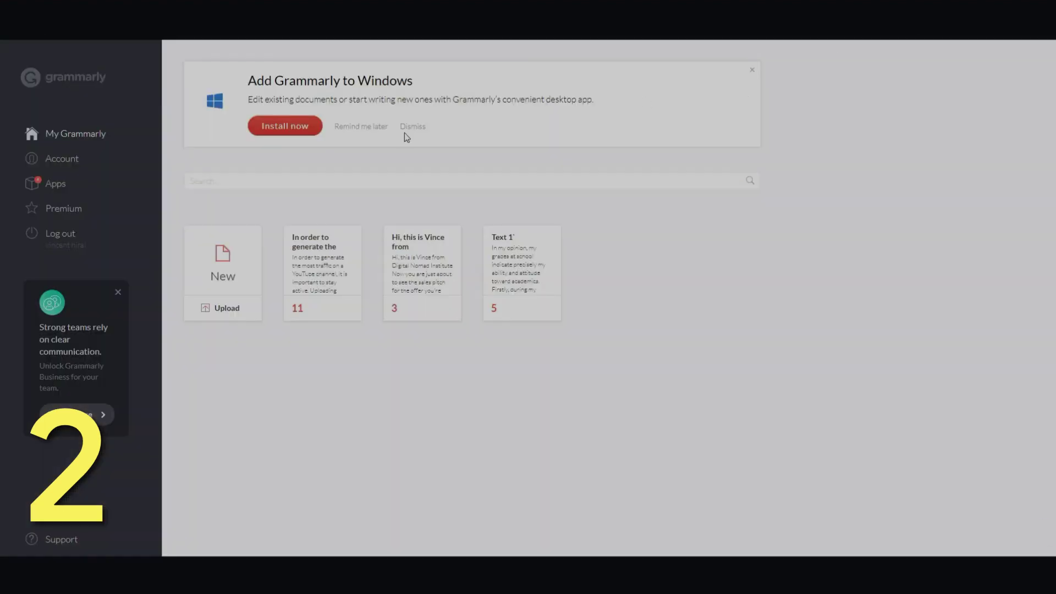
click(220, 266)
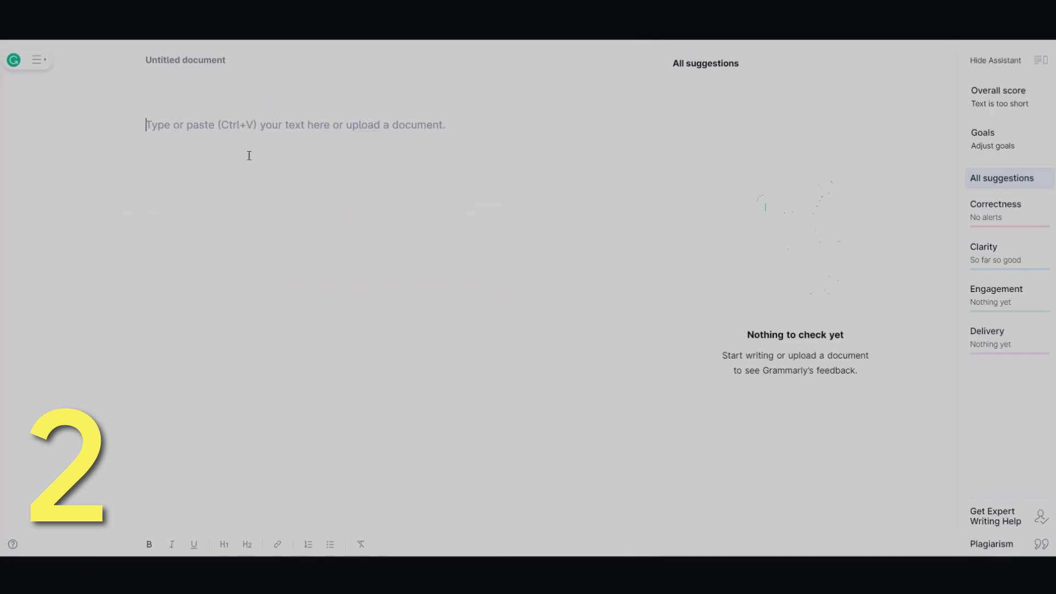
key(ctrl+v)
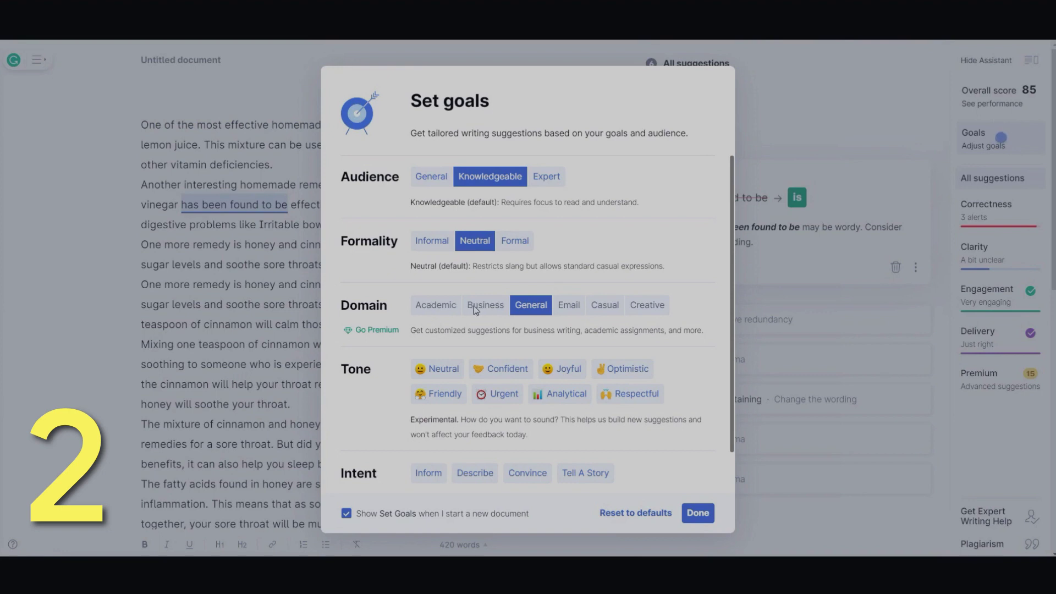
- Set the document's intent goal to Inform and apply the goals
scroll(666, 466, down, 1)
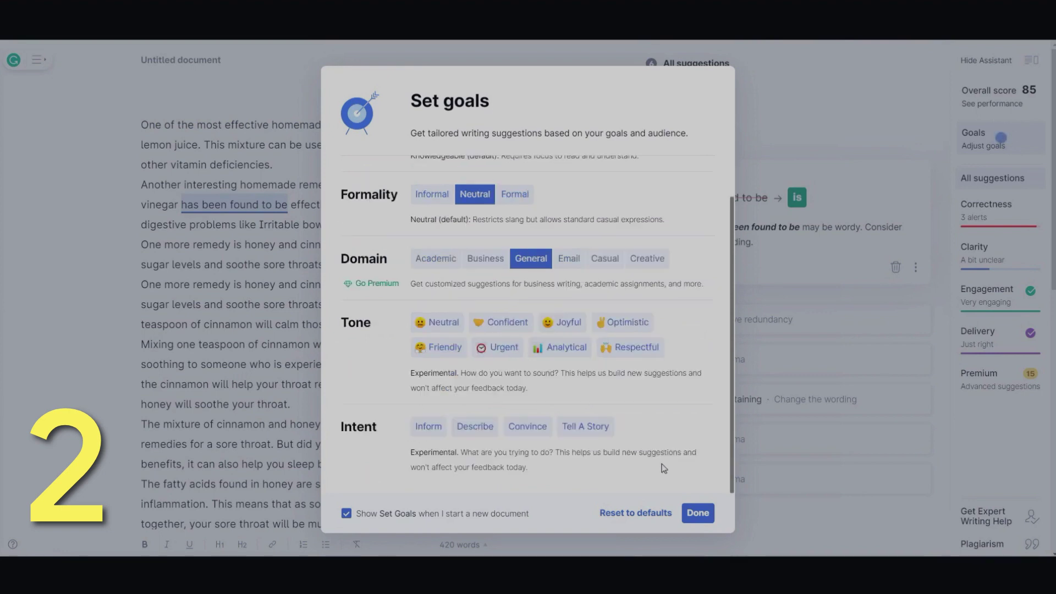
click(428, 428)
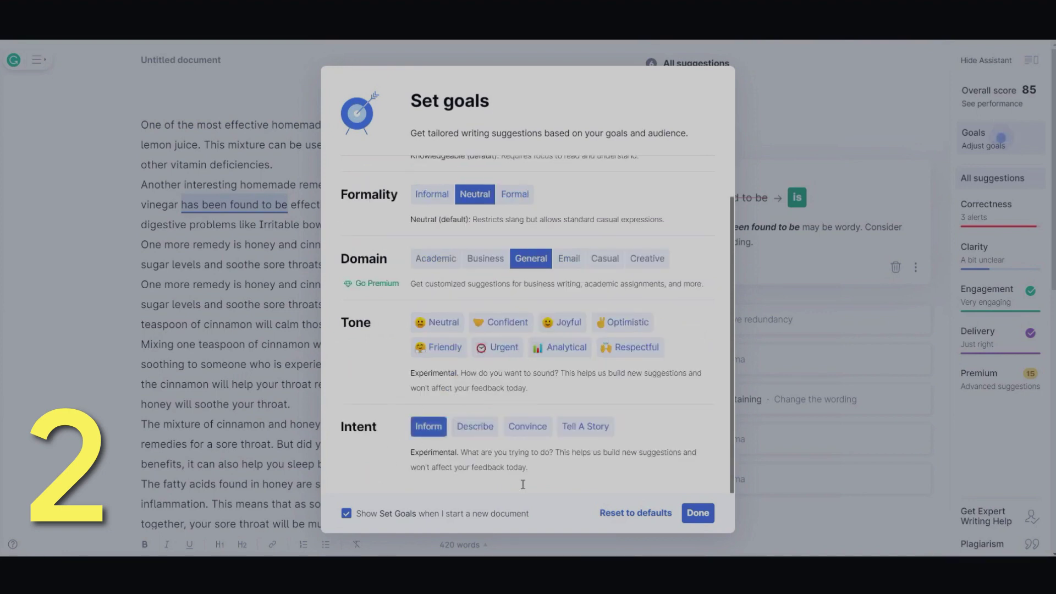
click(707, 511)
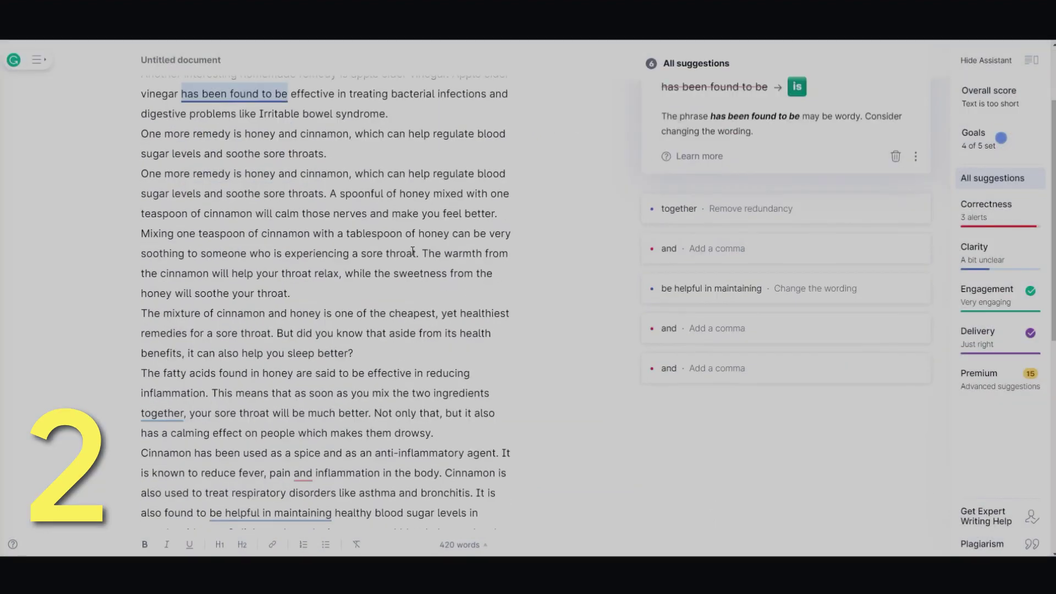
- Insert blank lines after the opening orange and lemon juice paragraph and after the first, shorter honey and cinnamon paragraph
click(314, 166)
key(Return)
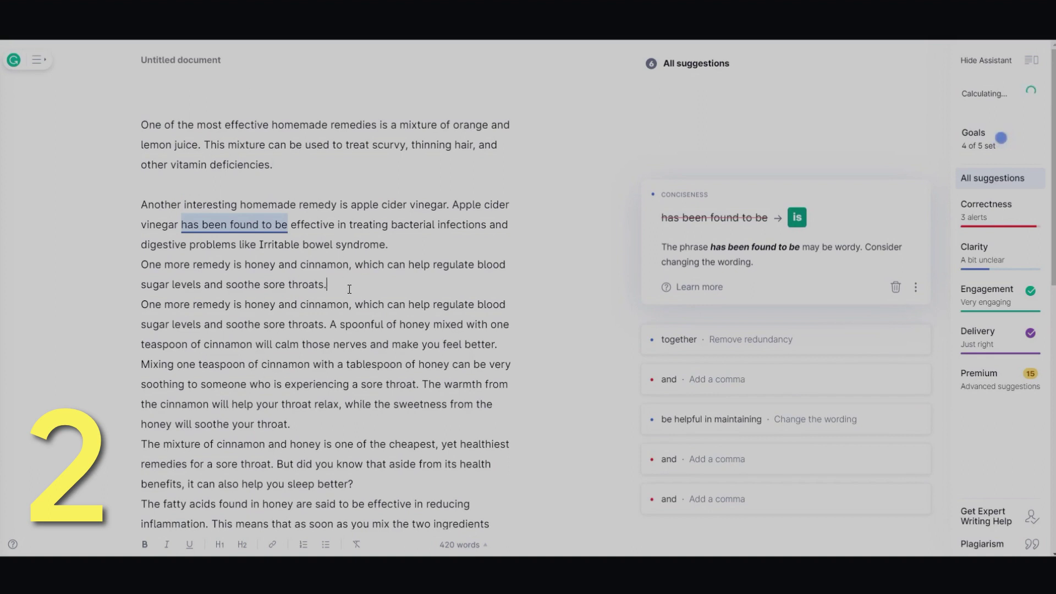
key(Return)
- Accept replacing "has been found to be" with "is" in the apple cider vinegar paragraph and look through the rest of the document
scroll(338, 360, down, 1)
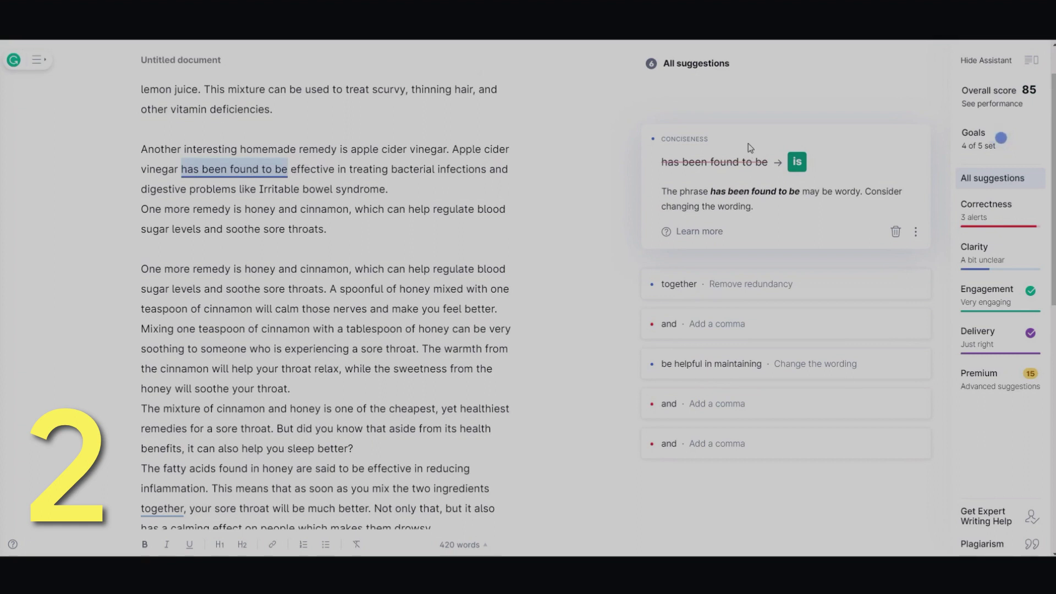
click(798, 163)
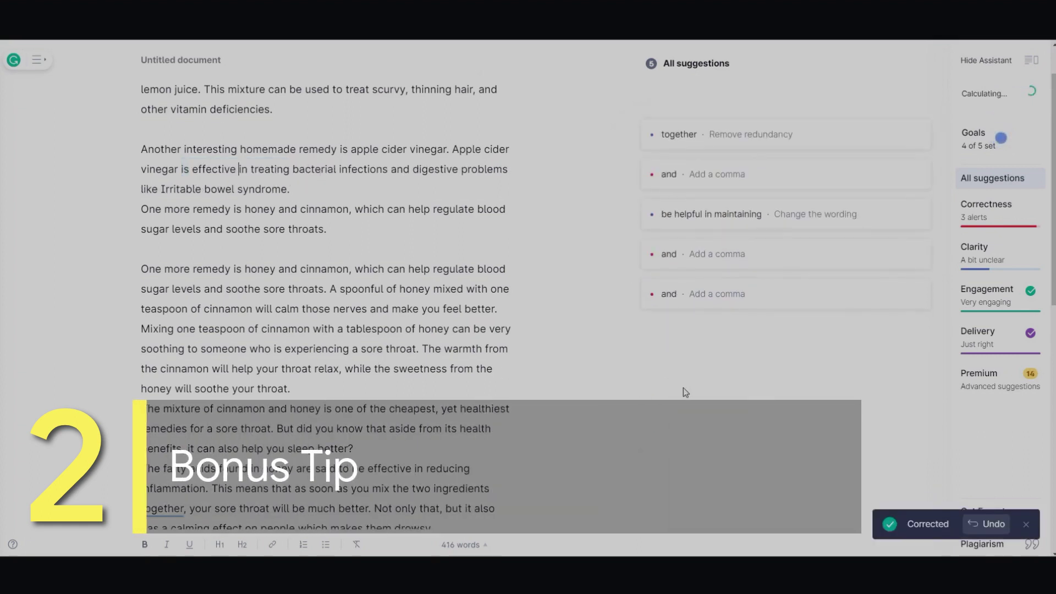
scroll(416, 425, down, 3)
scroll(283, 313, down, 2)
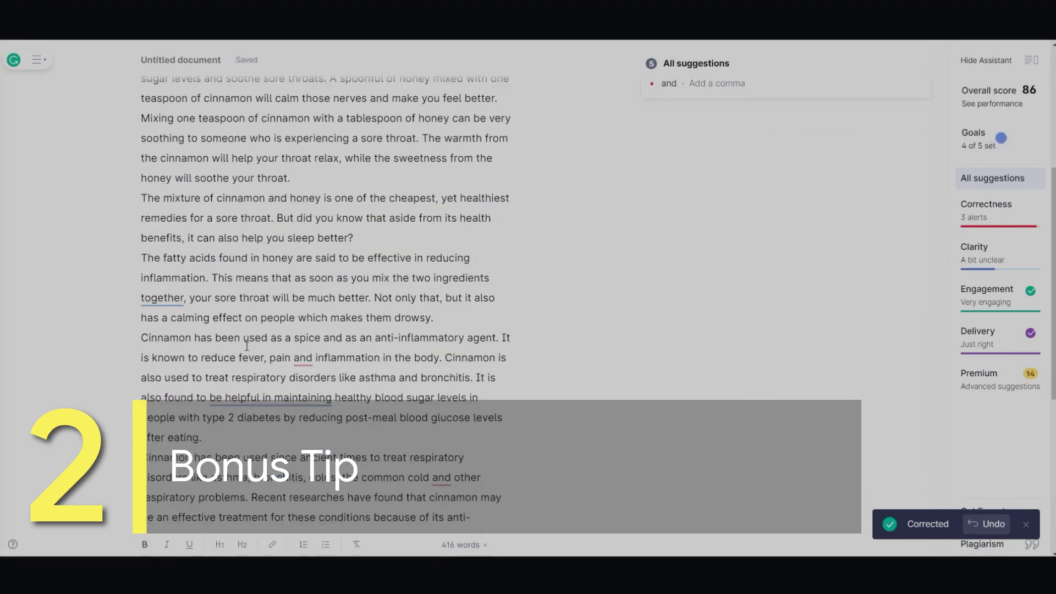
scroll(407, 428, down, 3)
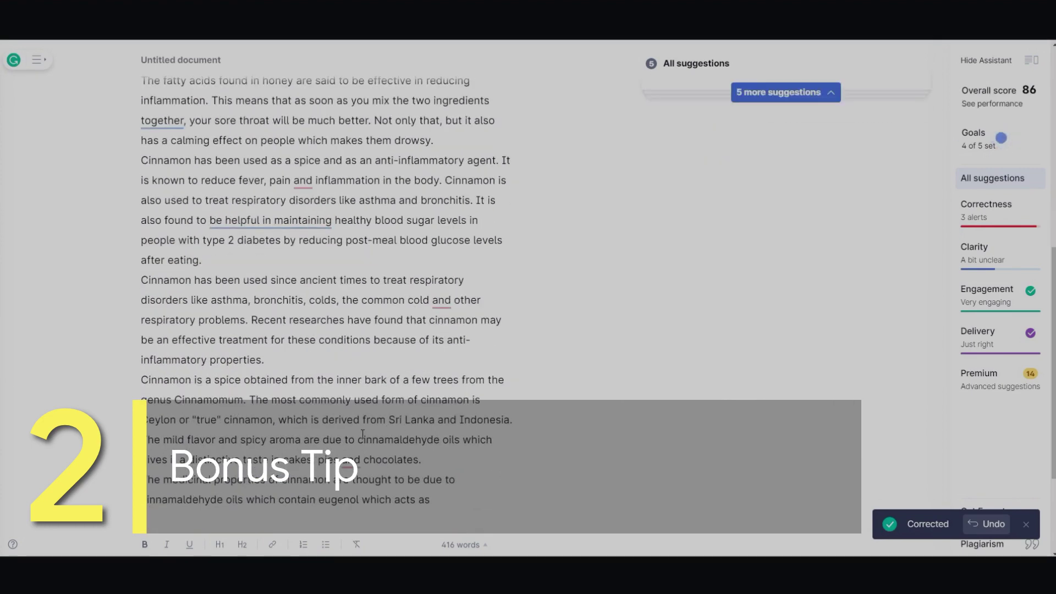
scroll(605, 418, up, 8)
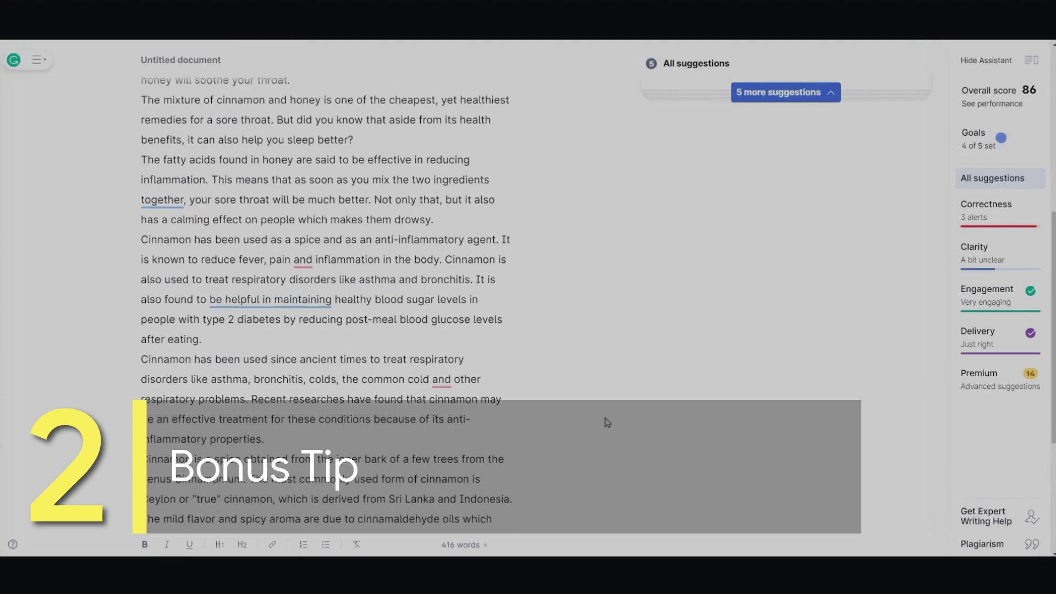
scroll(495, 412, up, 2)
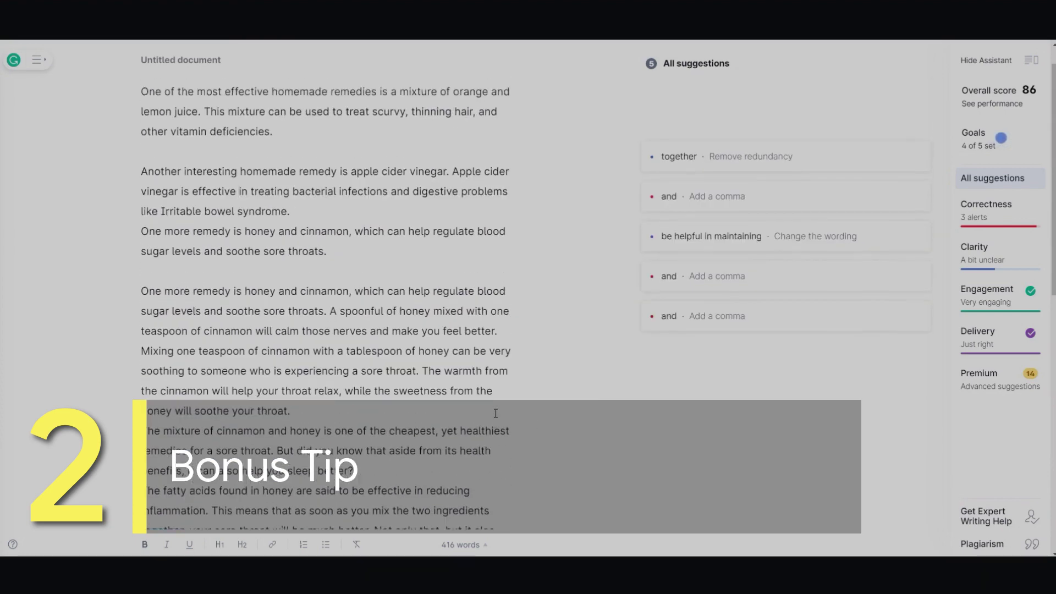
scroll(495, 411, down, 7)
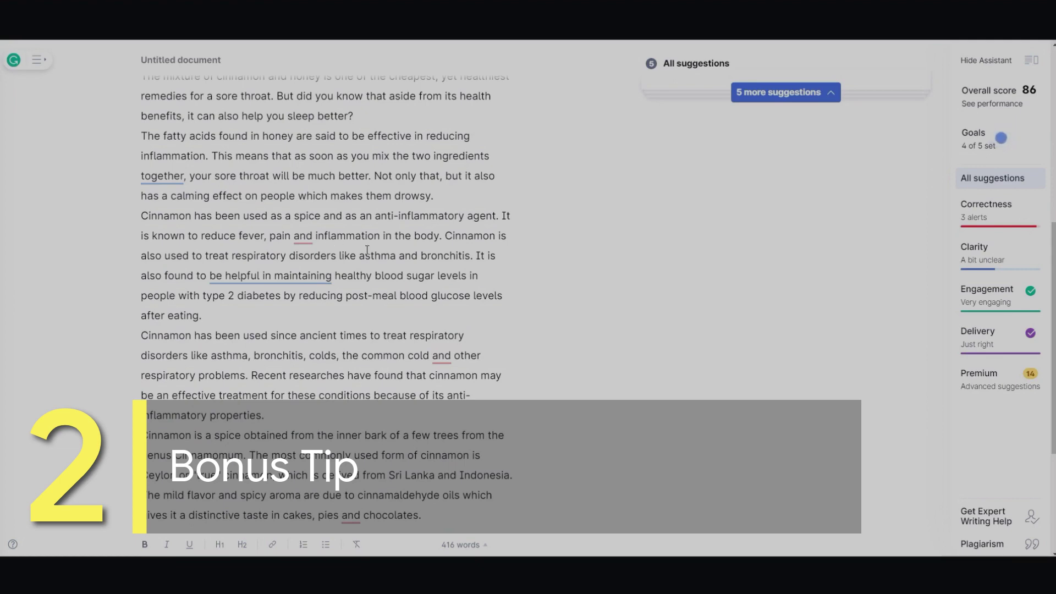
scroll(385, 249, up, 4)
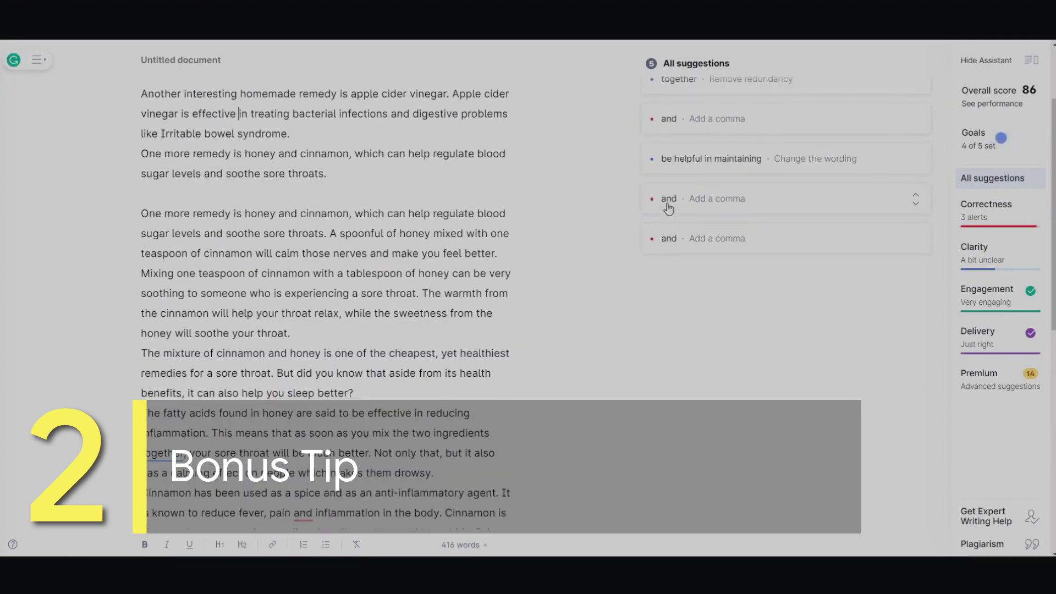
- Accept the suggested commas before "and" in "the common cold and other respiratory problems" and "cakes, pies and chocolates"
click(669, 205)
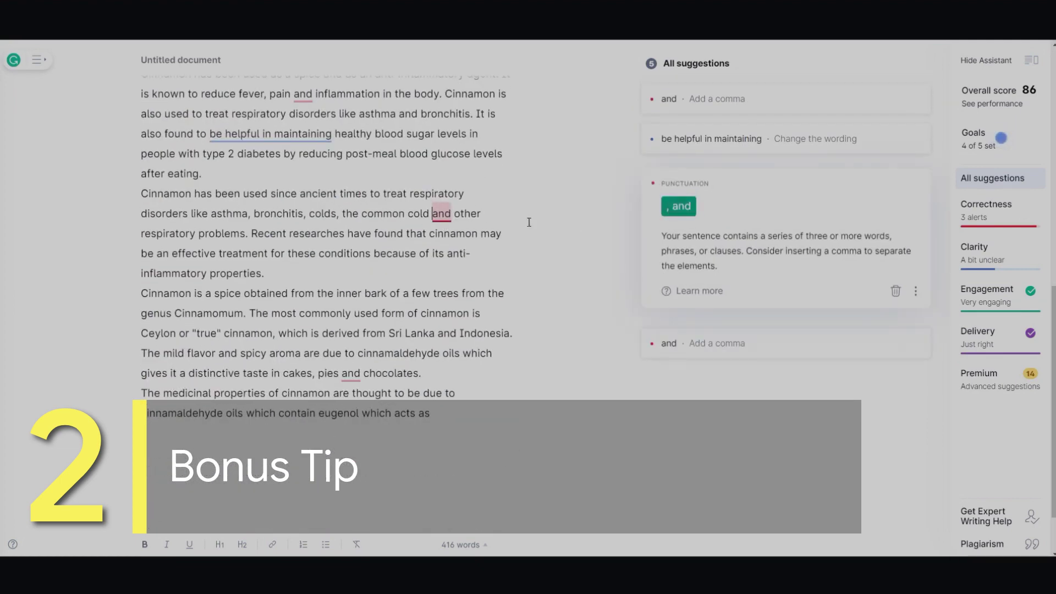
click(679, 206)
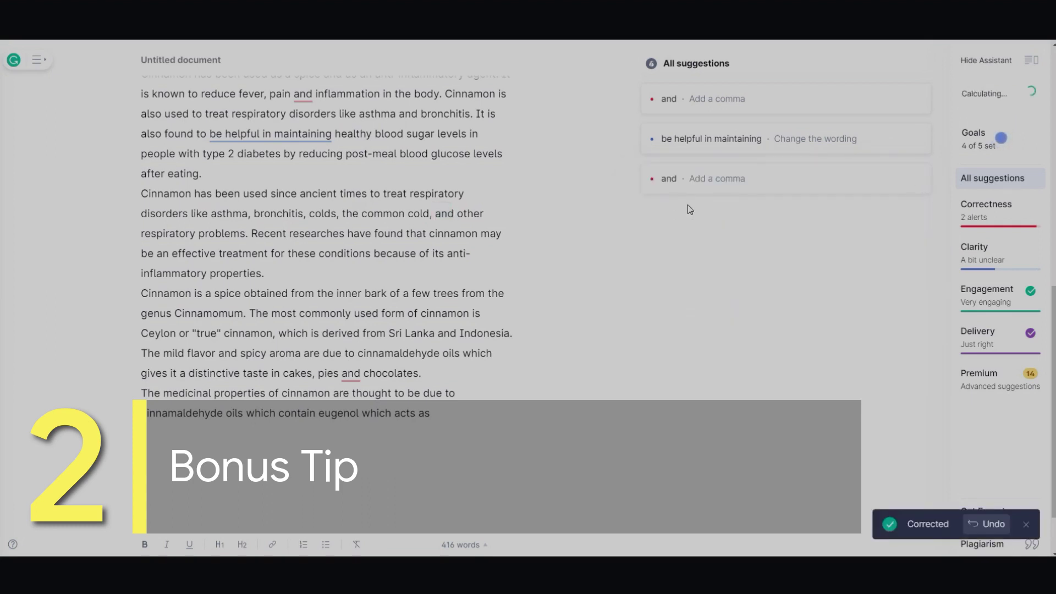
click(672, 187)
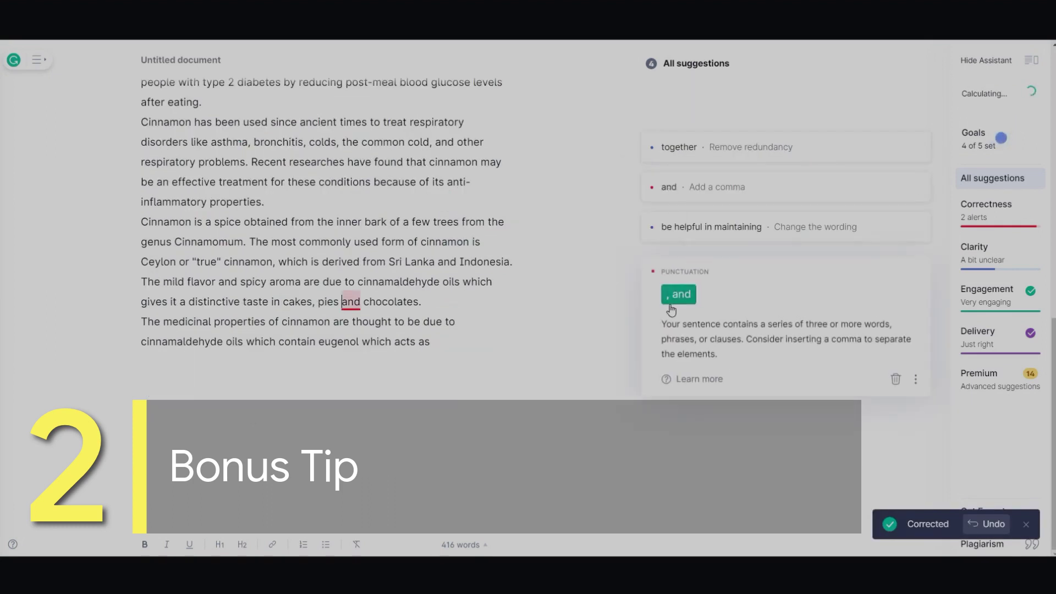
click(678, 295)
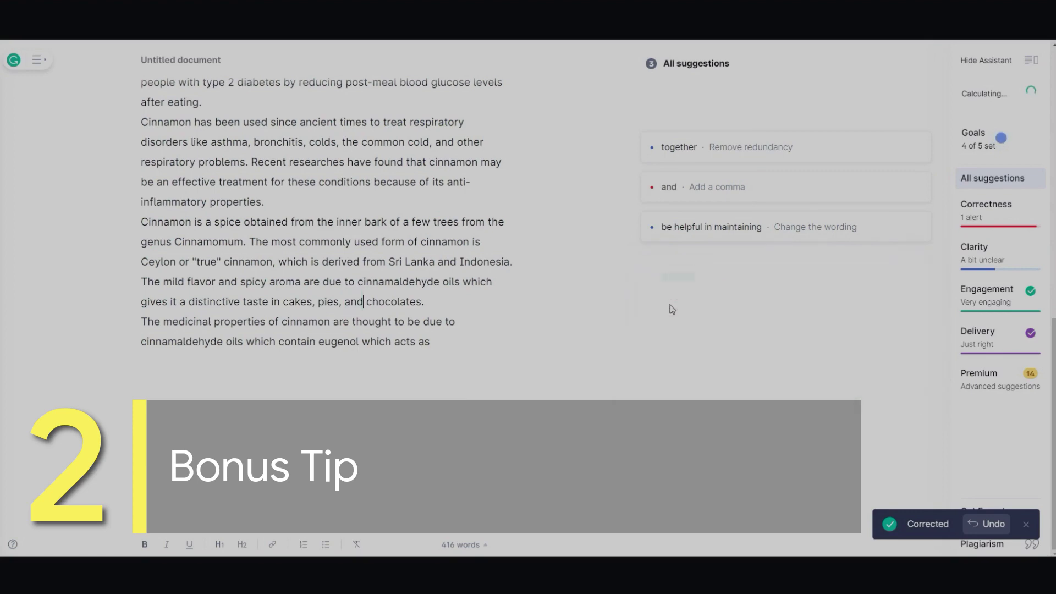
- Accept replacing "be helpful in maintaining" with "help maintain" and adding a comma after "pain" in the anti-inflammatory agent paragraph
click(667, 233)
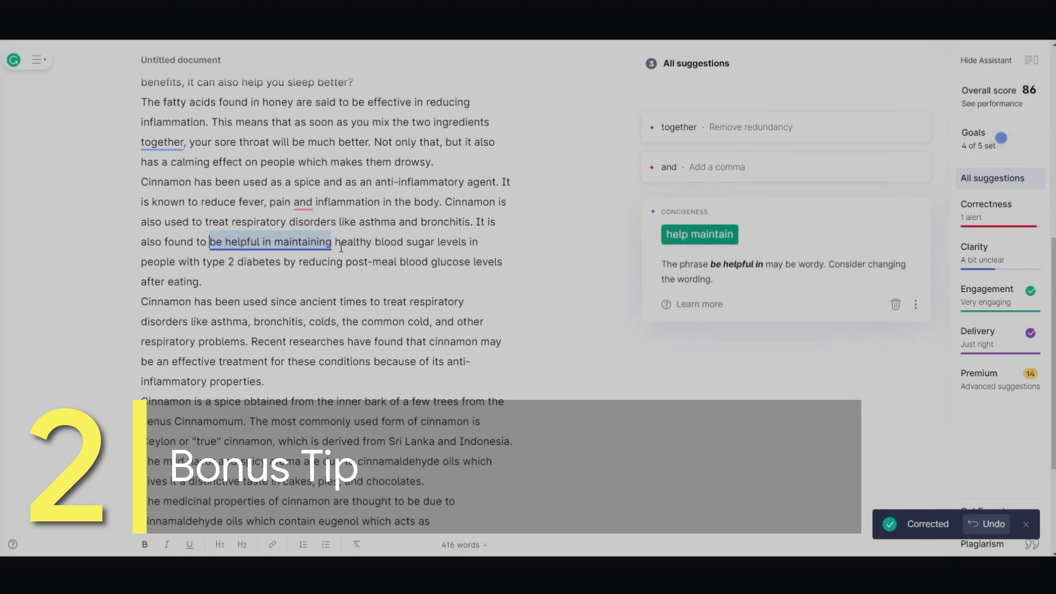
click(688, 235)
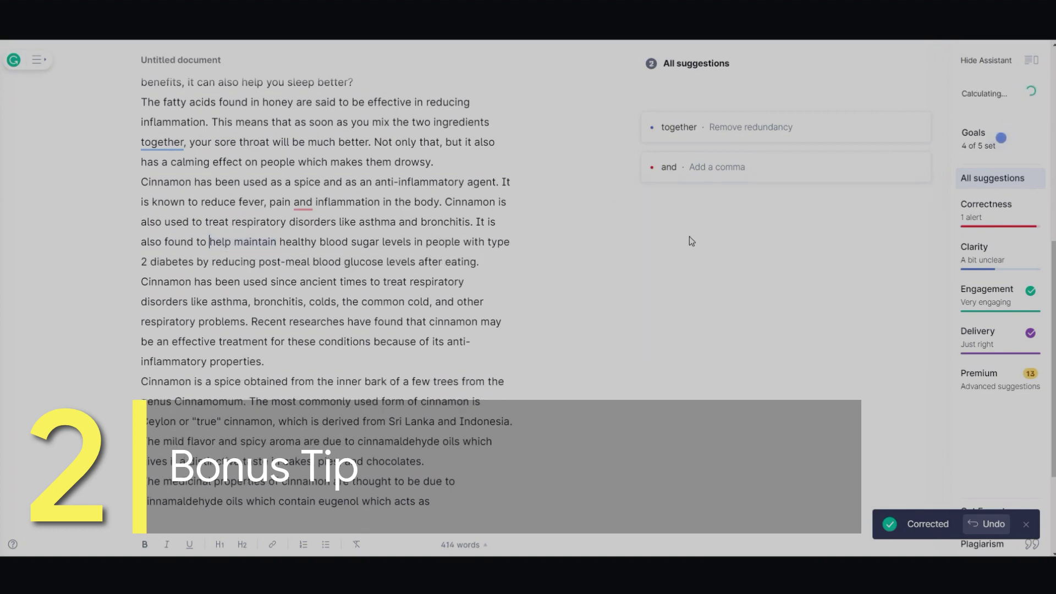
click(702, 171)
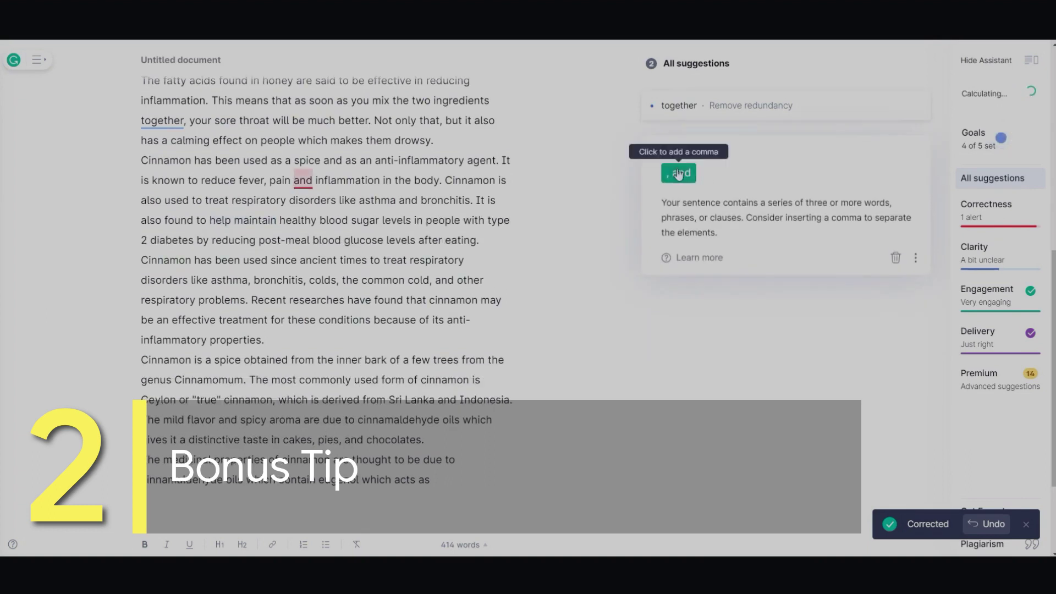
click(677, 174)
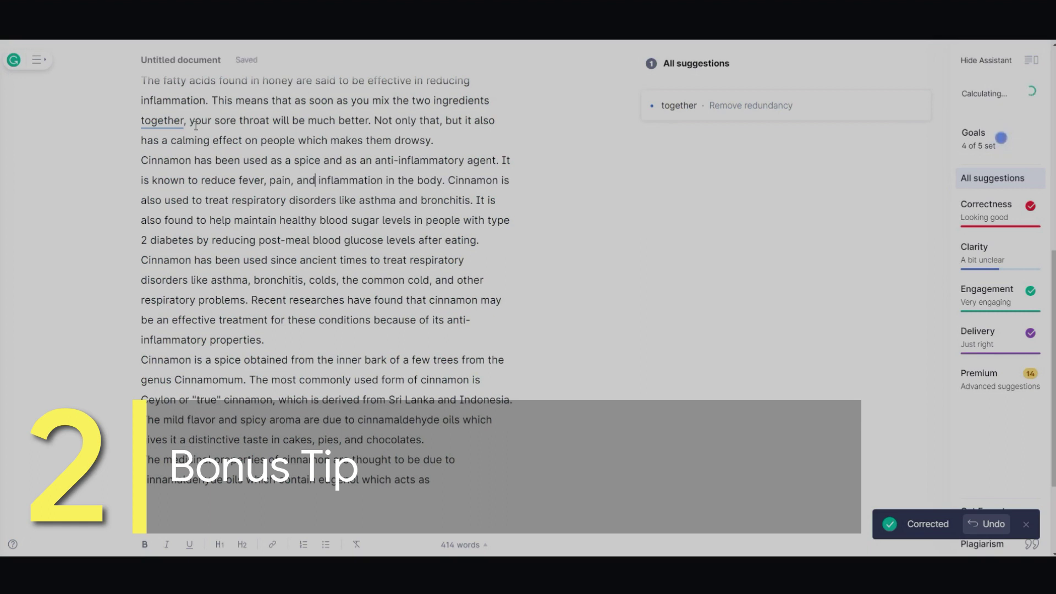
- Accept removing the redundant word "together" from the sentence about mixing the two ingredients
click(173, 122)
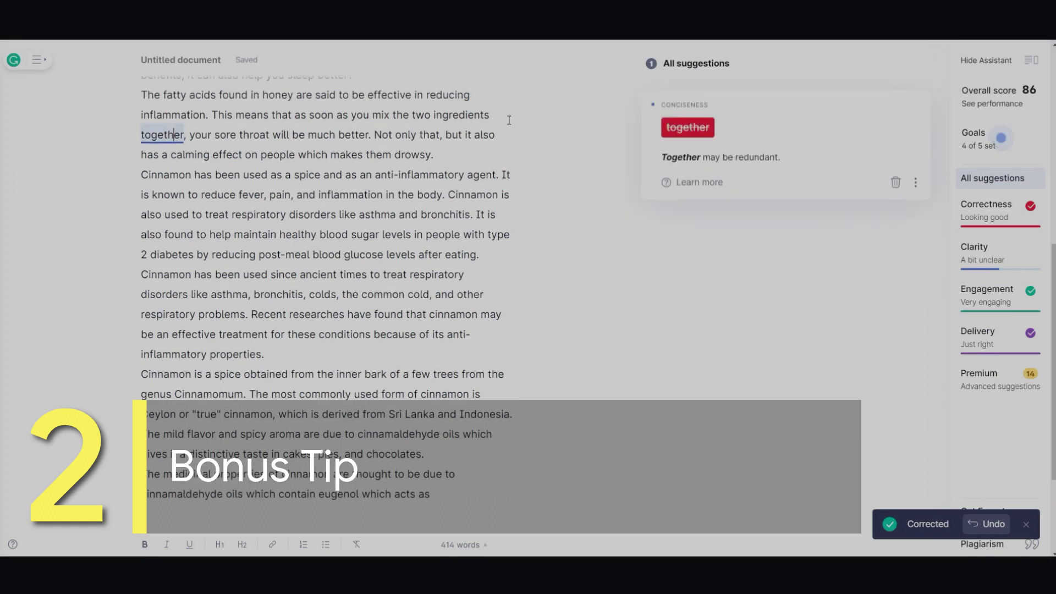
click(680, 129)
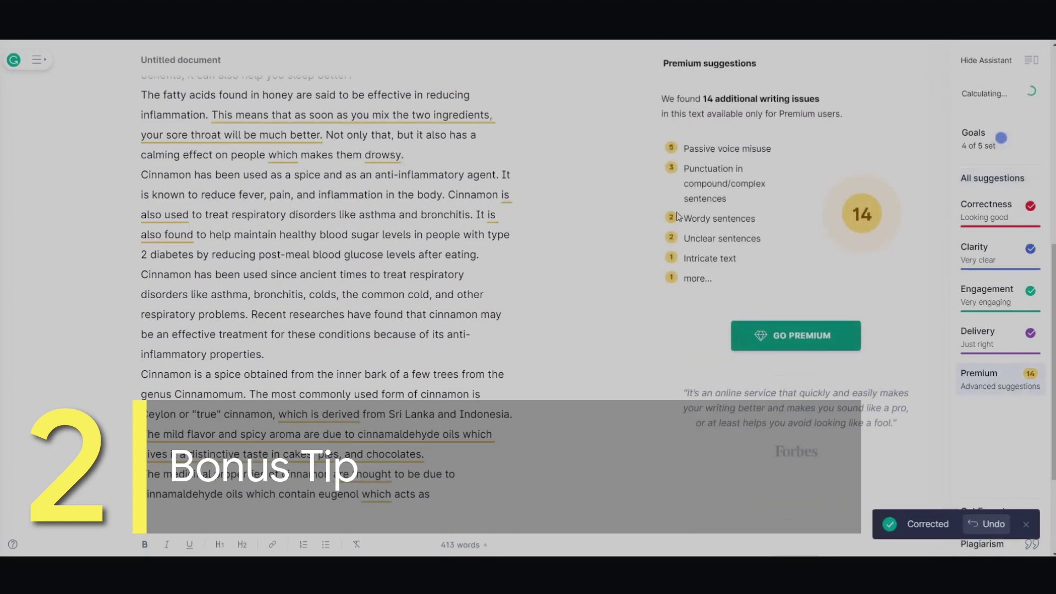
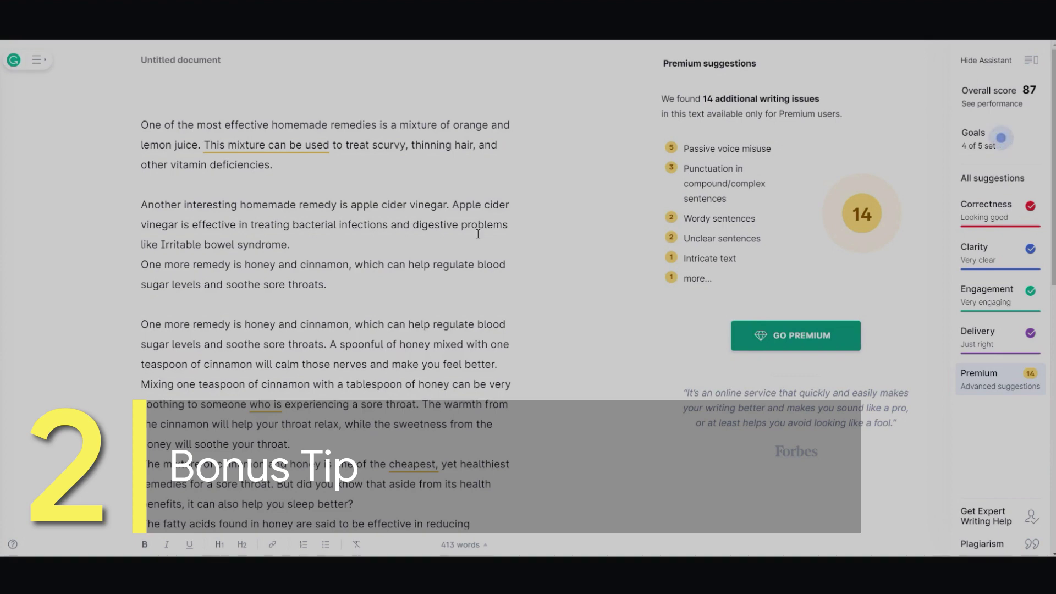
- Insert blank lines before the "Cinnamon is a spice" paragraph and after the fatty acids paragraph ending in "drowsy"
scroll(623, 318, down, 7)
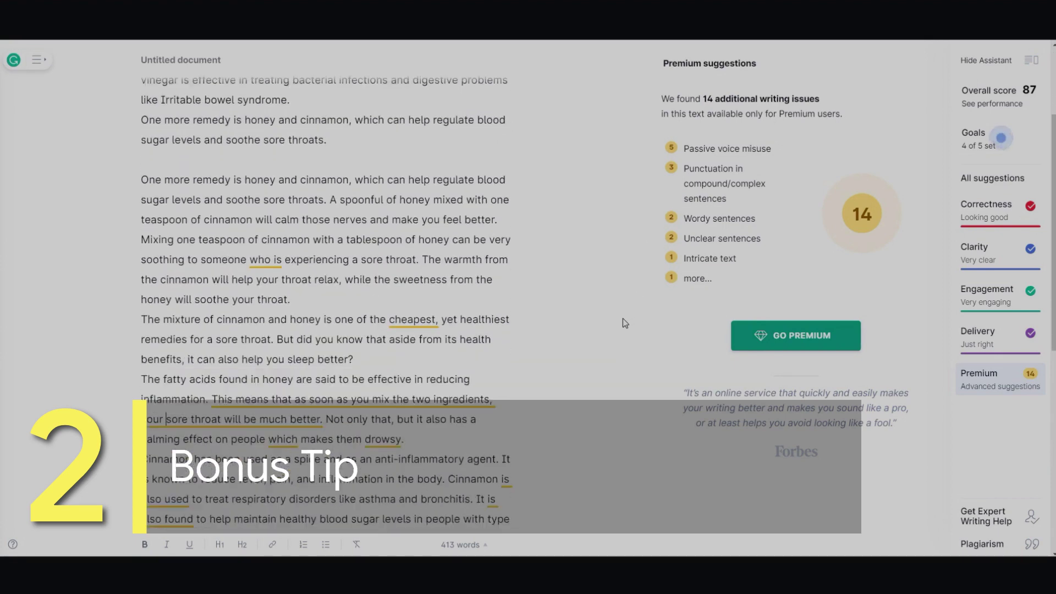
scroll(403, 325, down, 3)
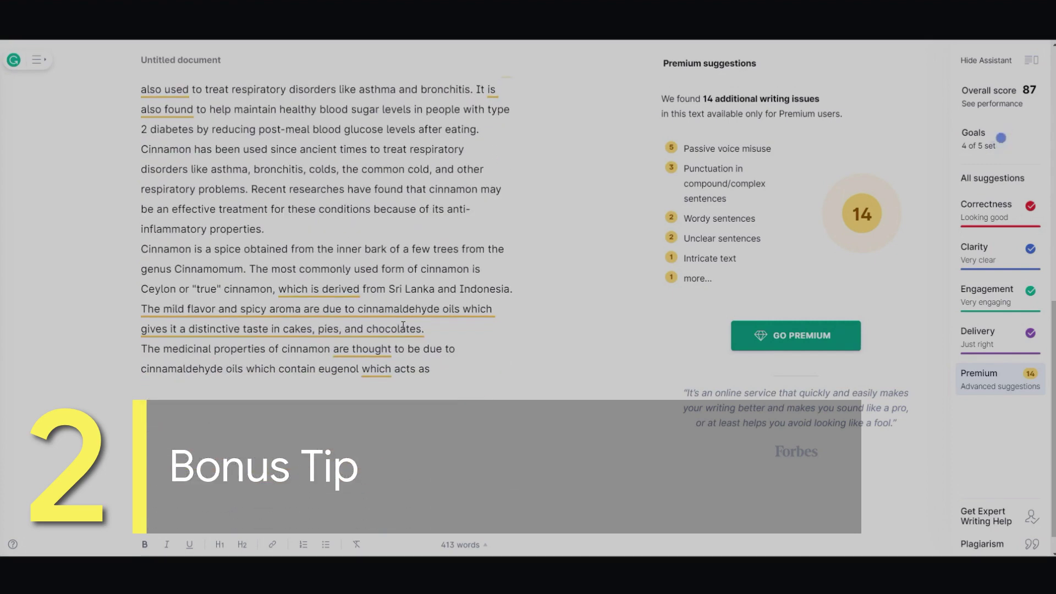
click(332, 228)
key(Return)
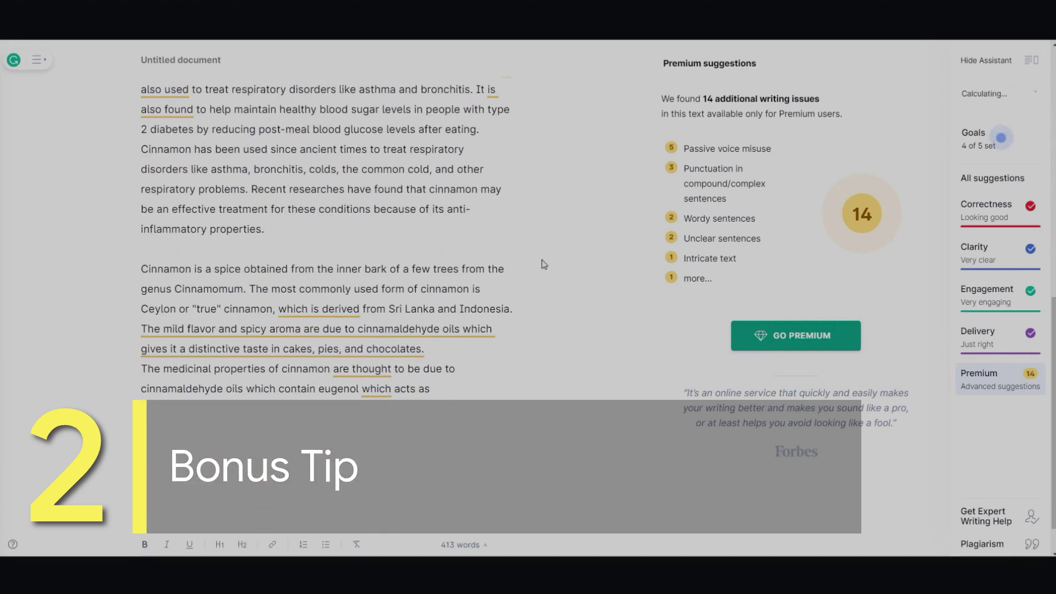
scroll(553, 269, up, 4)
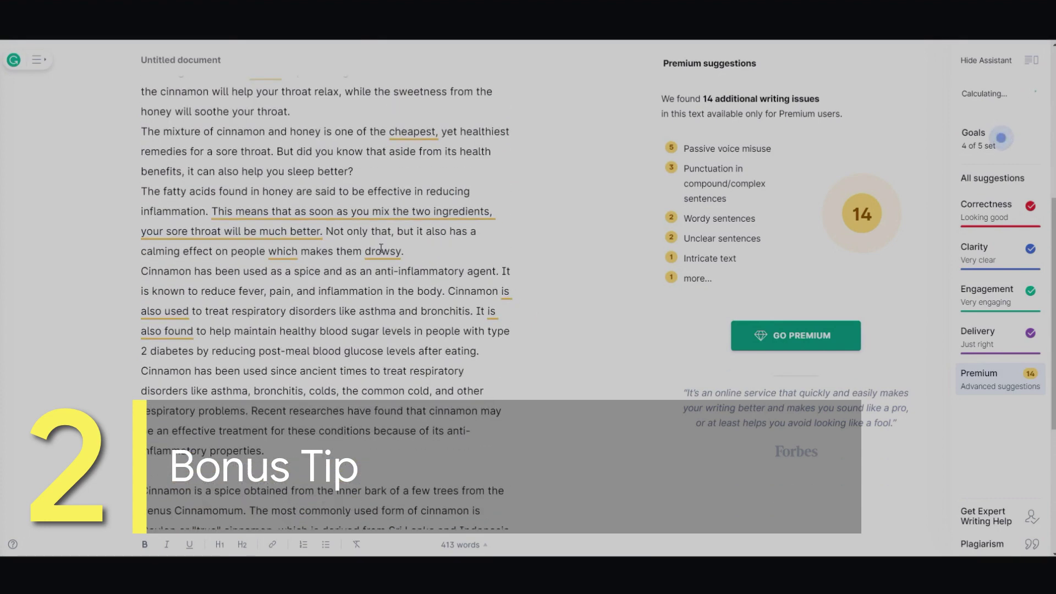
click(412, 253)
key(Return)
- Insert blank lines before "The mixture of cinnamon and honey" and after the apple cider vinegar paragraph
scroll(330, 278, up, 3)
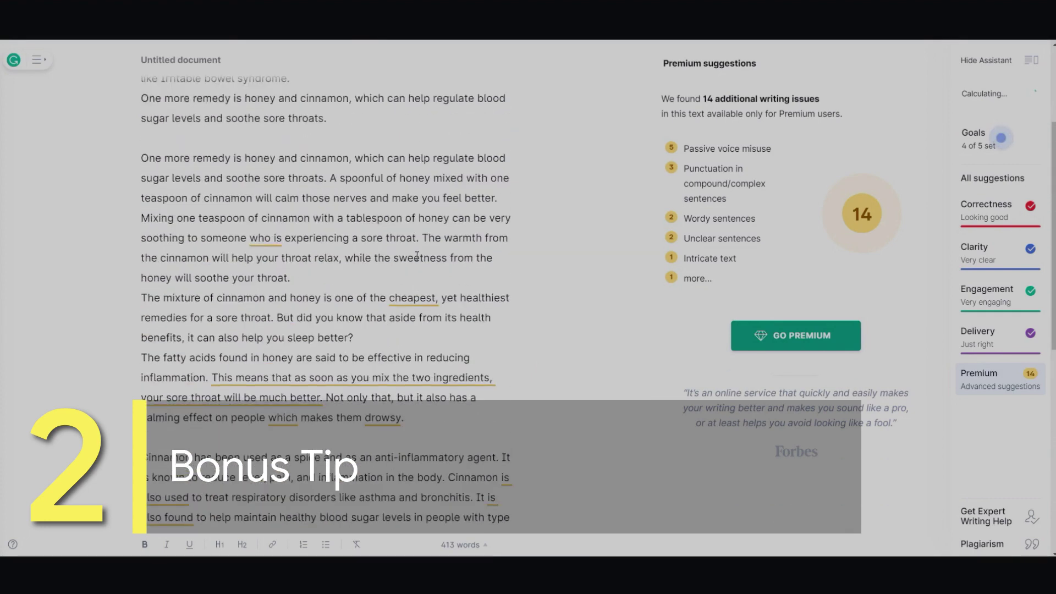
scroll(330, 279, up, 3)
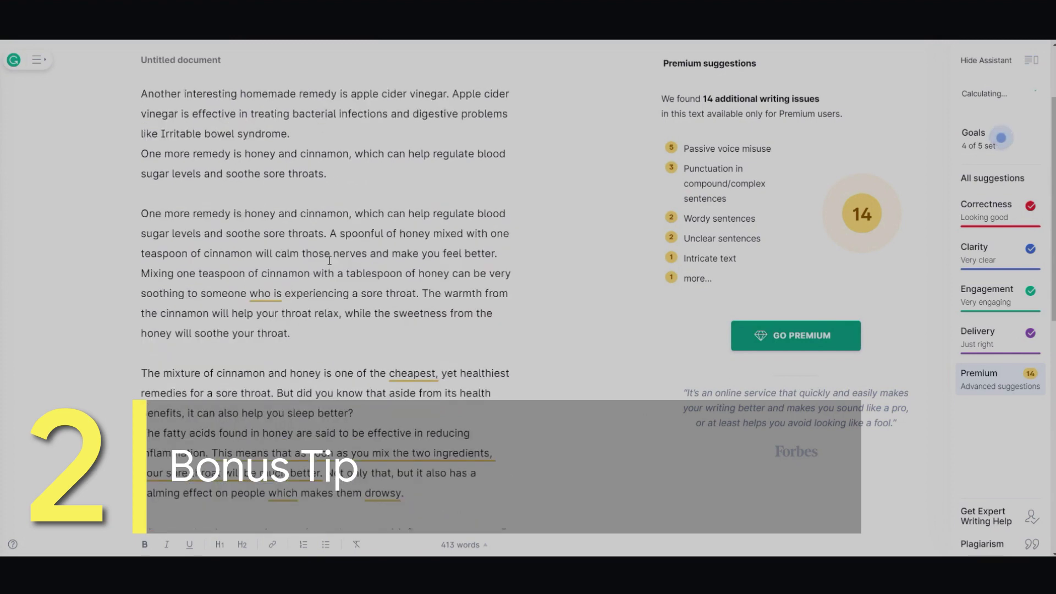
click(325, 249)
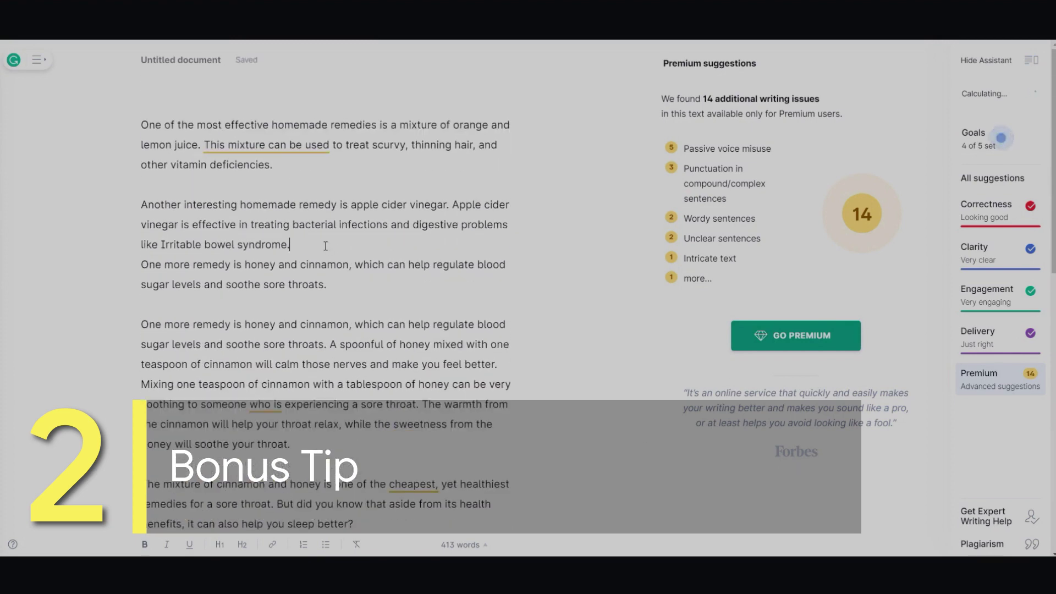
key(Return)
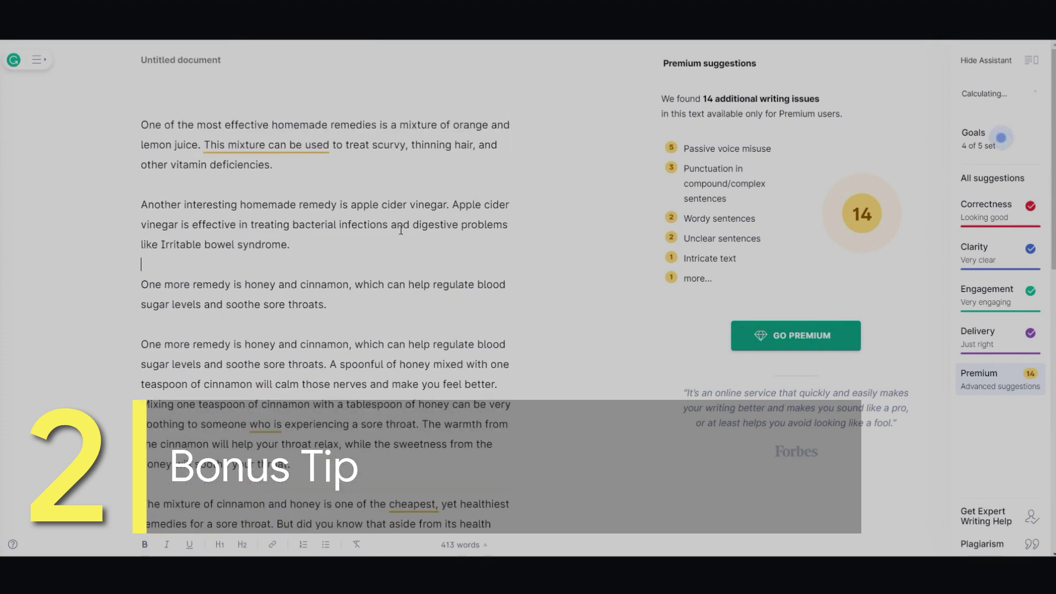